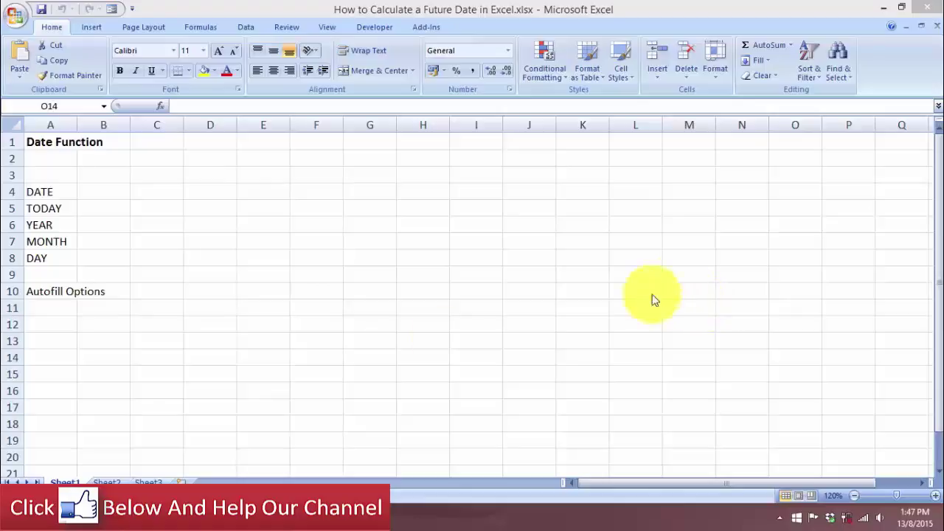
- Switch to Sheet2 and inspect the starting date cells B4 and C4
left_click(103, 472)
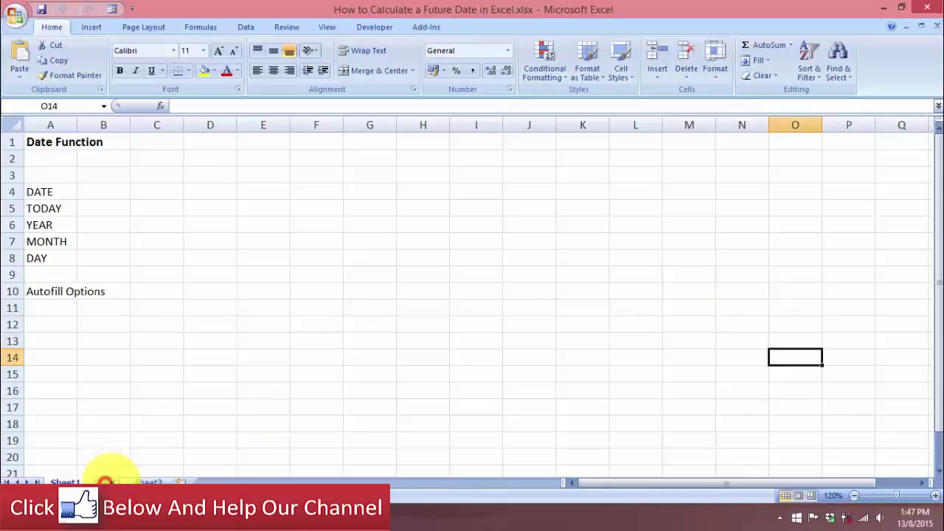
left_click(107, 481)
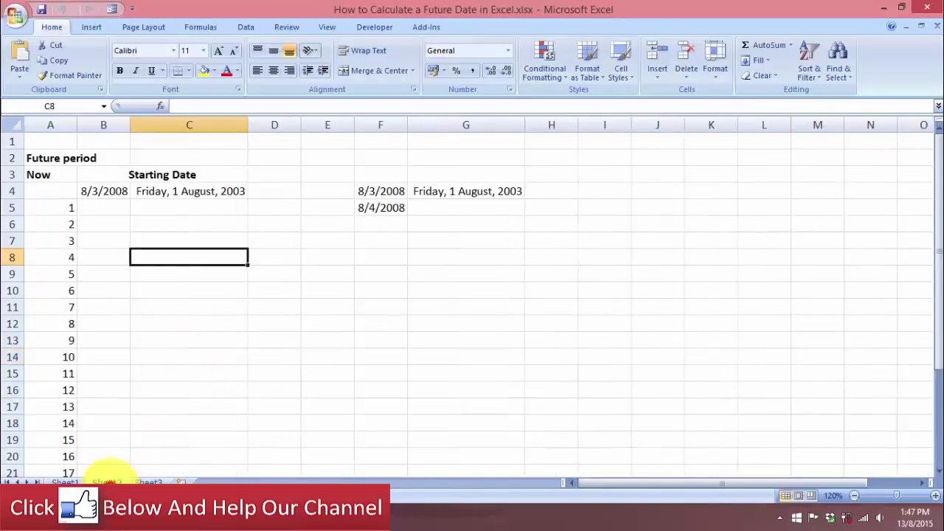
left_click(105, 189)
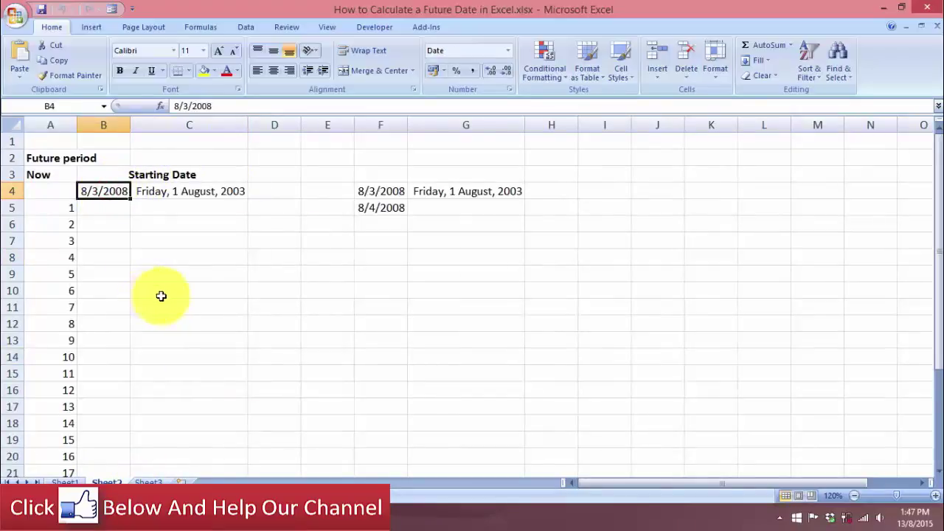
left_click(186, 195)
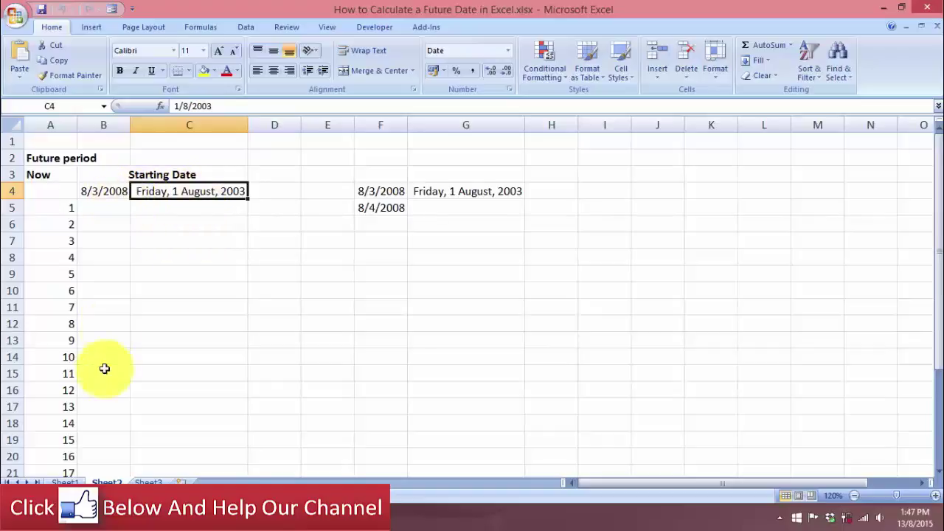
left_click(65, 482)
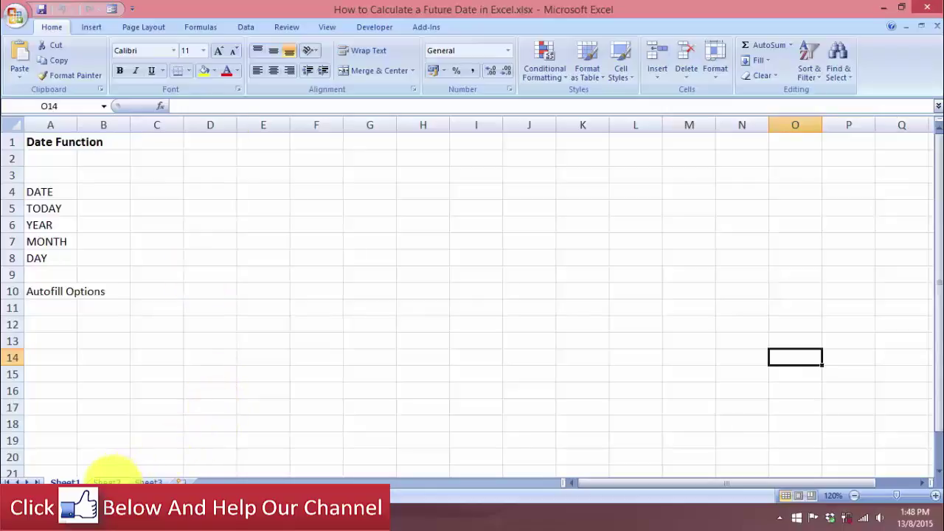
left_click(108, 482)
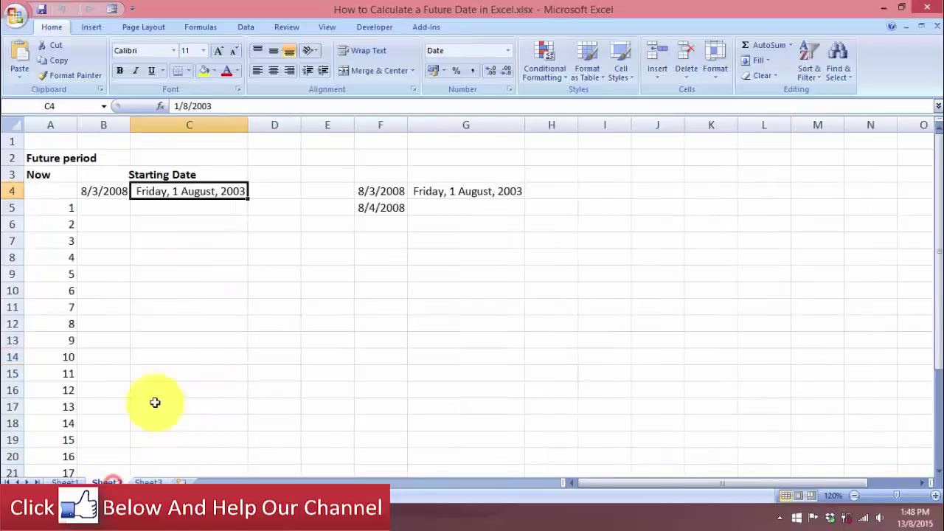
left_click(115, 191)
right_click(115, 192)
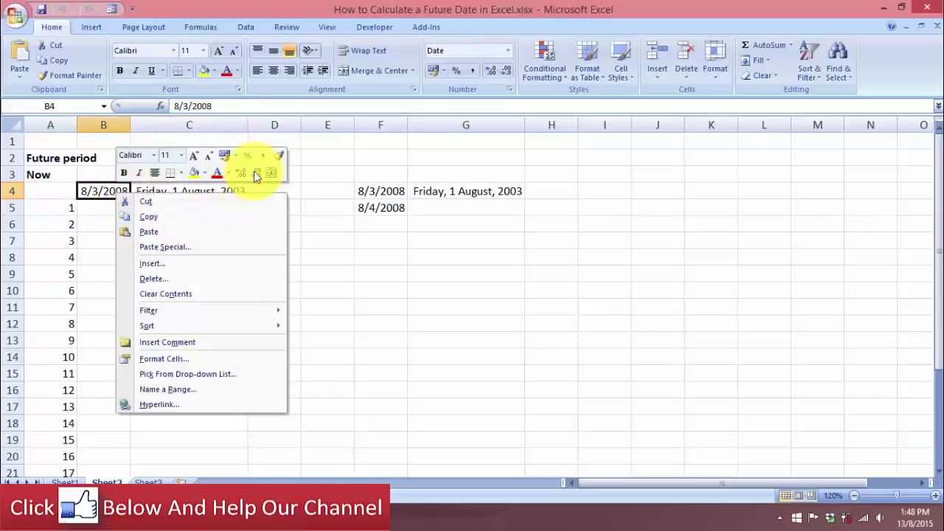
left_click(274, 156)
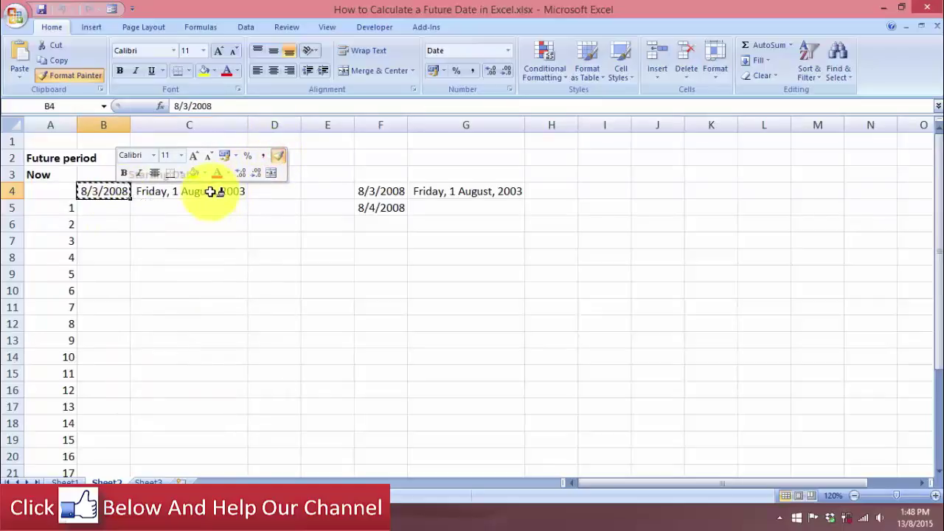
left_click(170, 234)
- Copy the date in B4 into the Starting Date cell C4
left_click(111, 190)
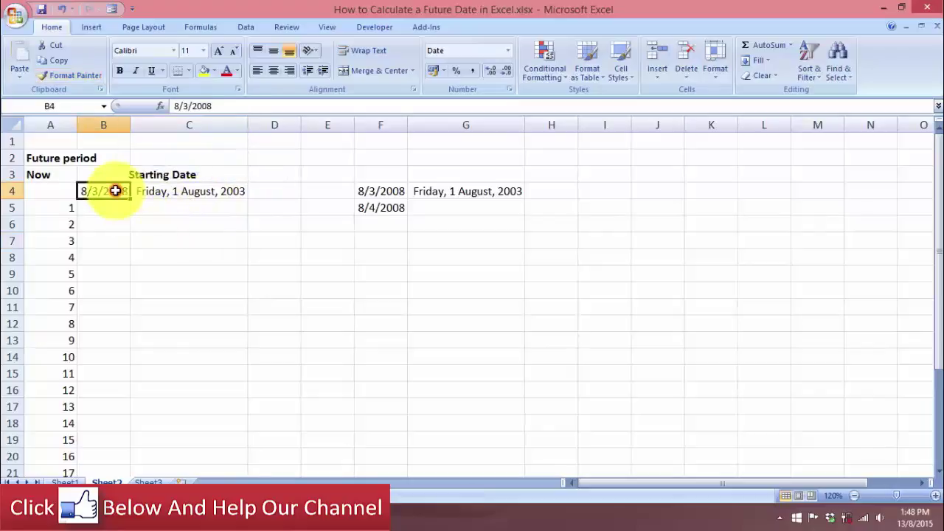
right_click(116, 191)
left_click(159, 216)
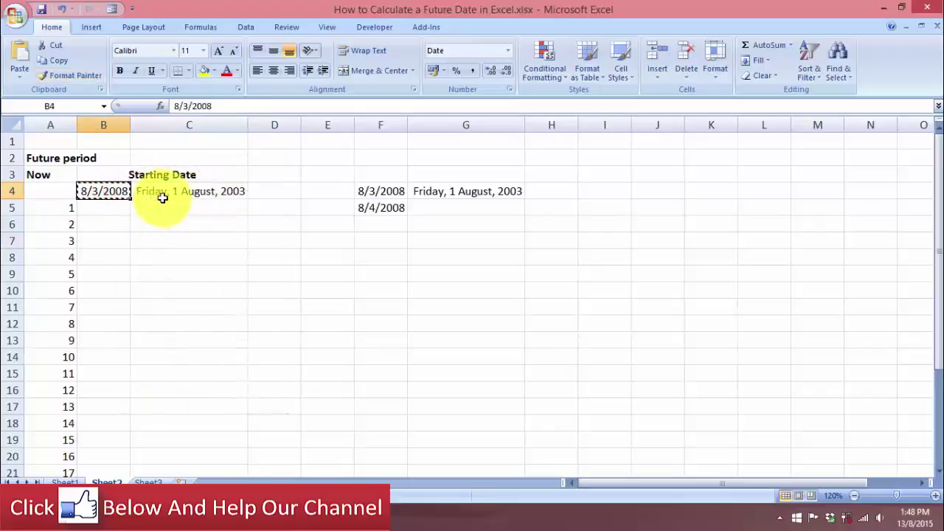
left_click(161, 195)
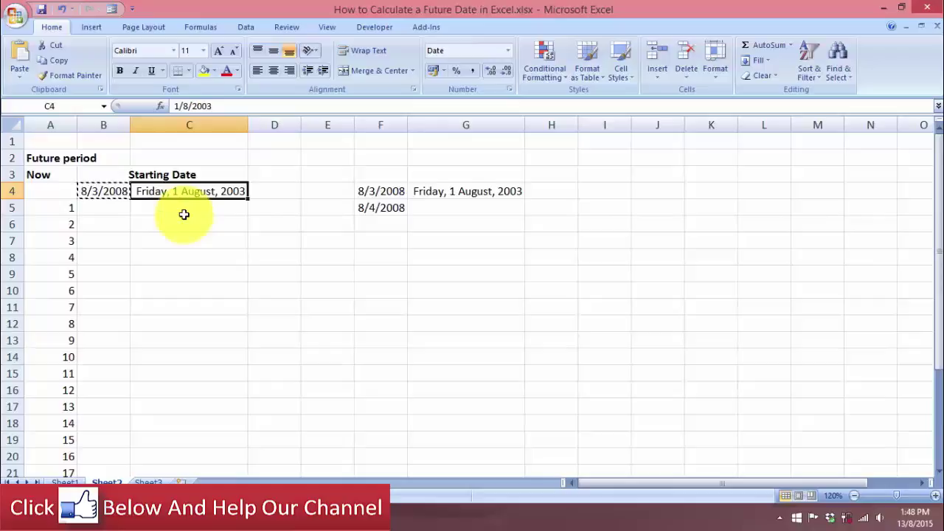
key("ctrl+v")
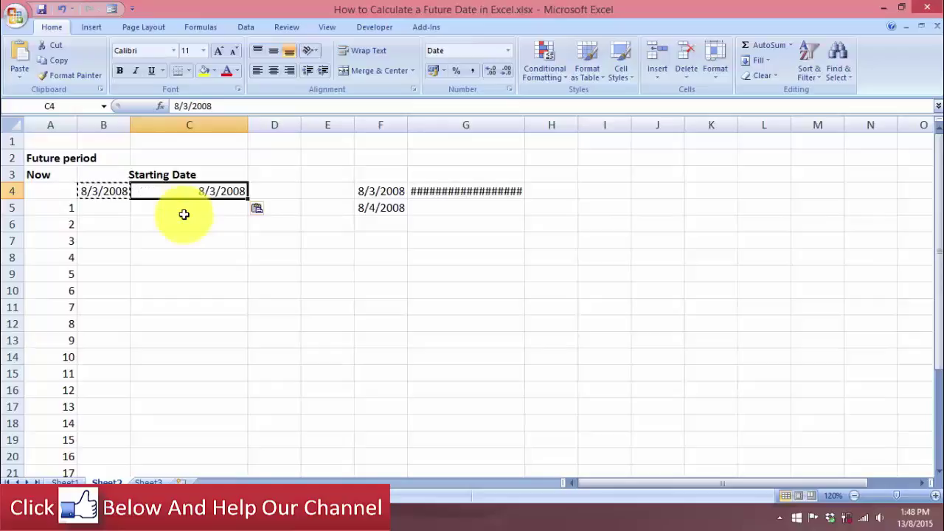
key("Escape")
- Widen column G so its full date fits, and format the starting date in C4 as Long Date
left_click_drag(524, 126, 549, 130)
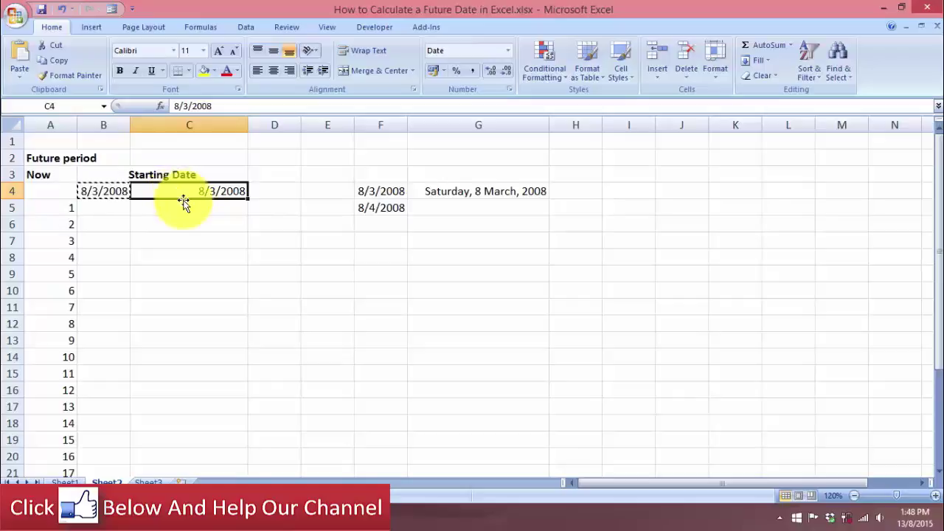
left_click(506, 51)
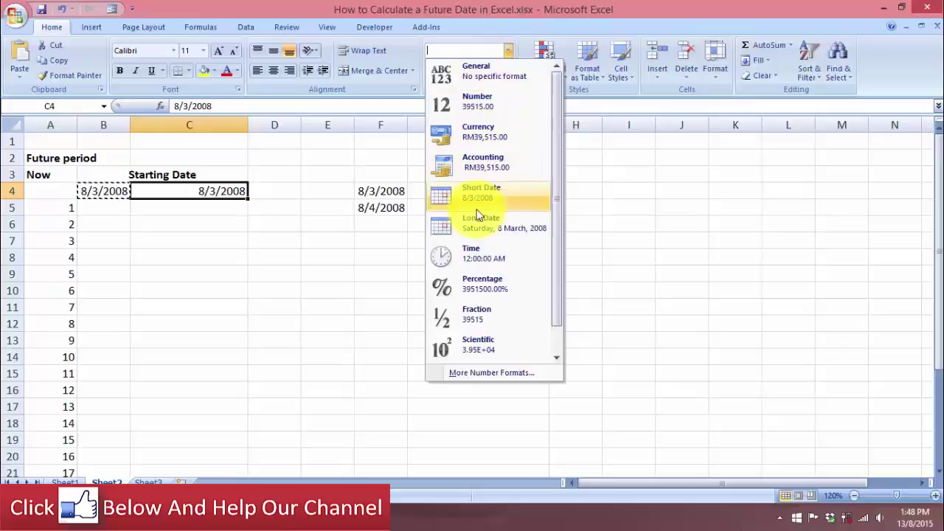
left_click(480, 223)
left_click(240, 251)
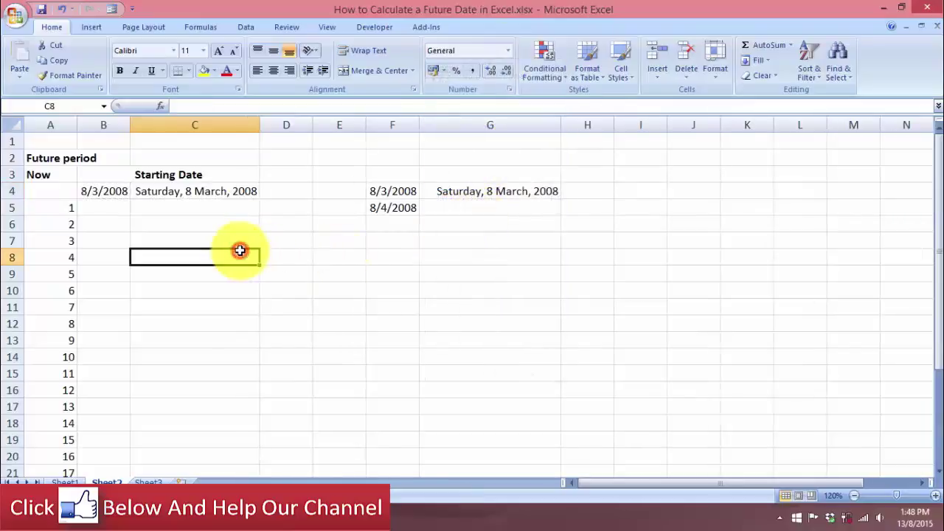
- Change the starting date in B4 to 3/8/2008
left_click(179, 190)
left_click(114, 192)
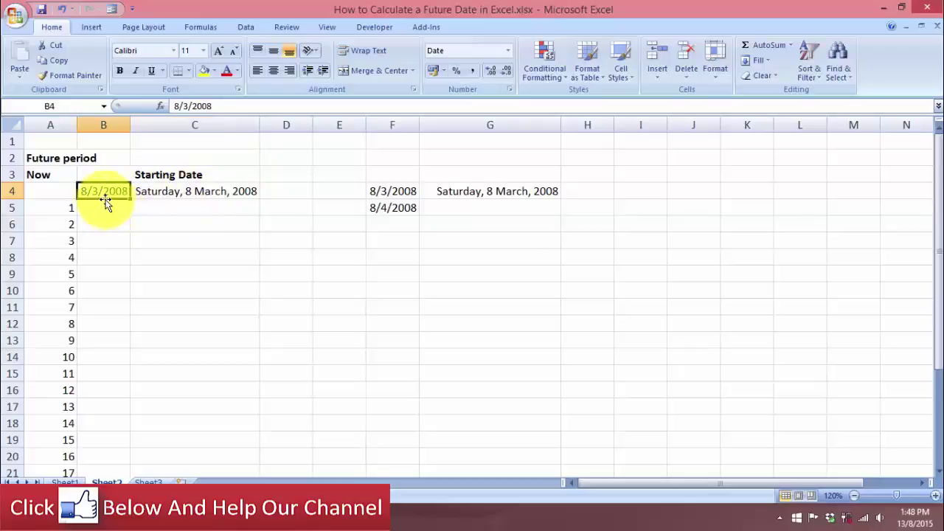
left_click(222, 192)
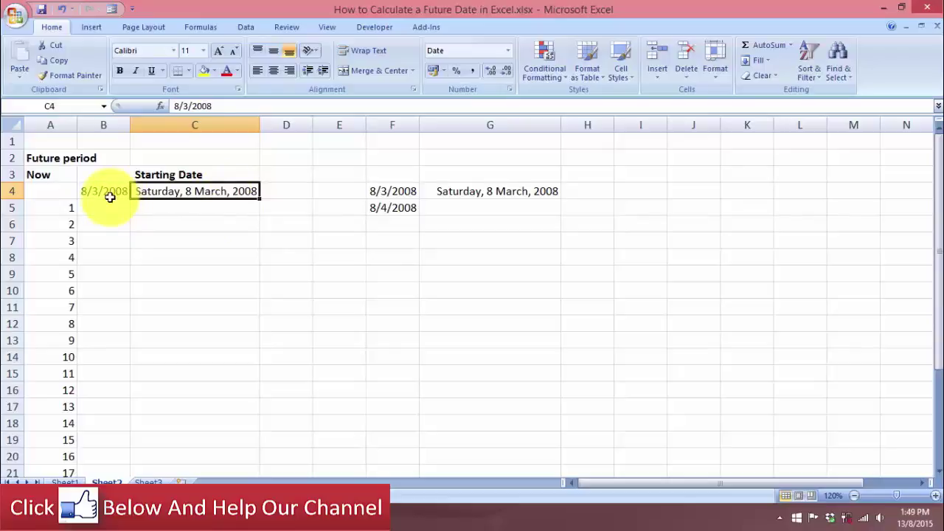
left_click(109, 197)
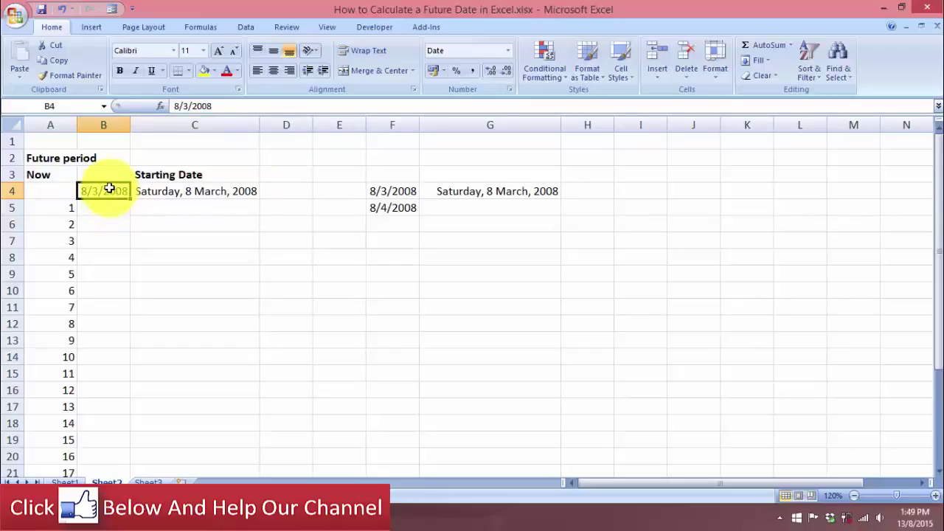
type("3/8/2008")
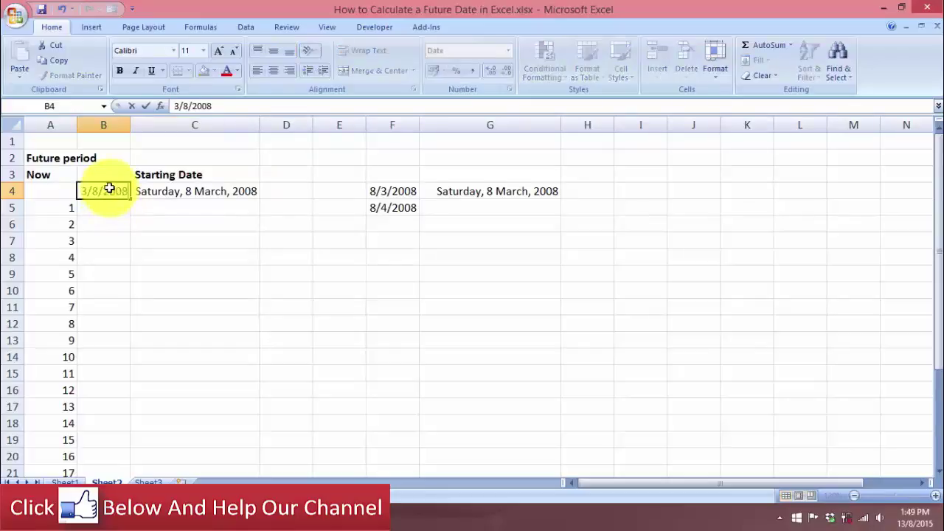
key("Return")
- Copy the revised date from B4 over the starting date in C4
key("Up")
key("Right")
key("Left")
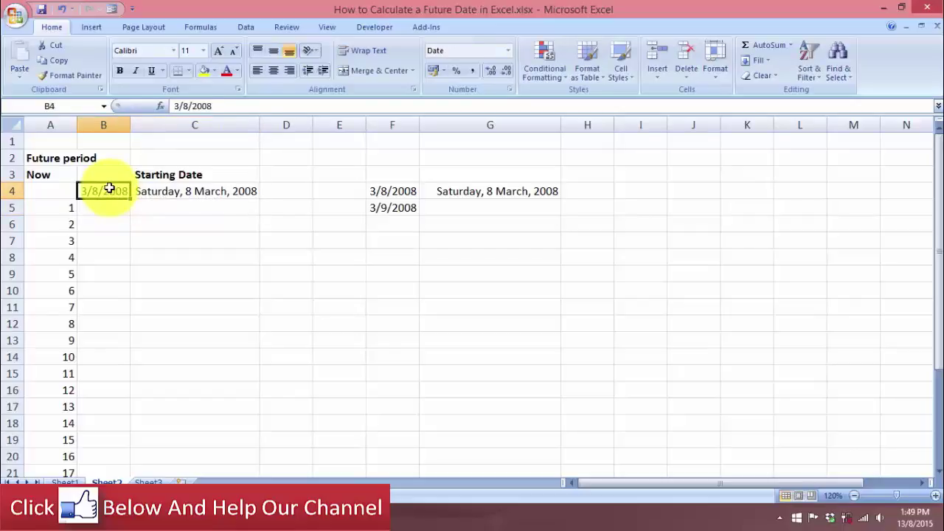
key("ctrl+c")
key("Right")
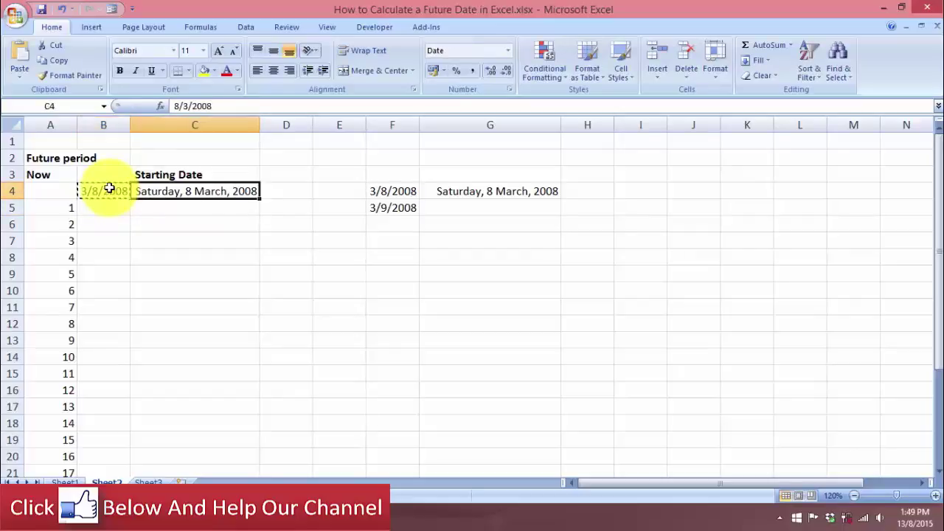
key("ctrl+v")
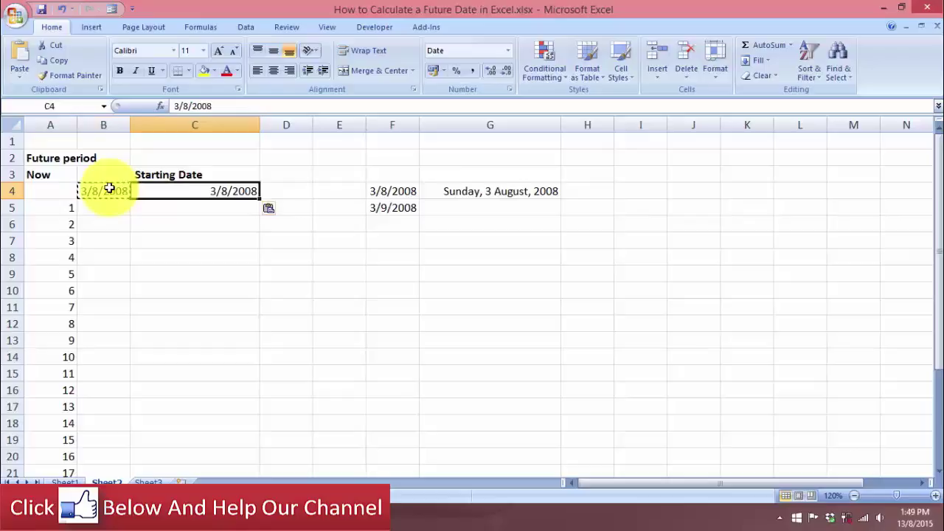
- Apply the Long Date number format to the pasted date in C4
left_click(375, 238)
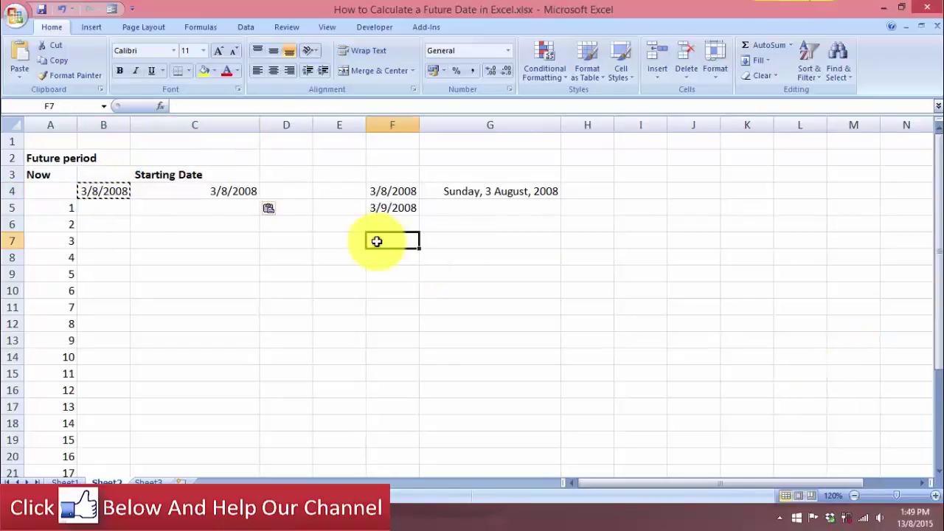
left_click(231, 184)
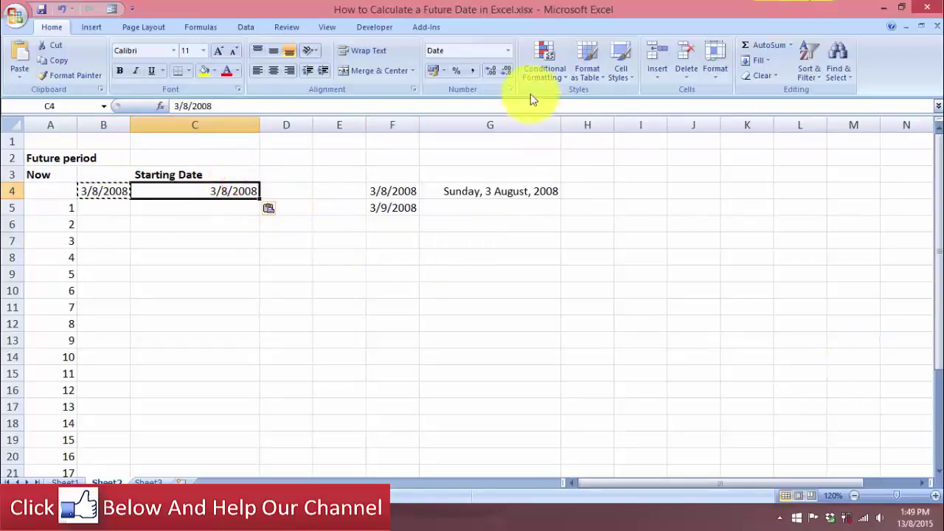
left_click(508, 50)
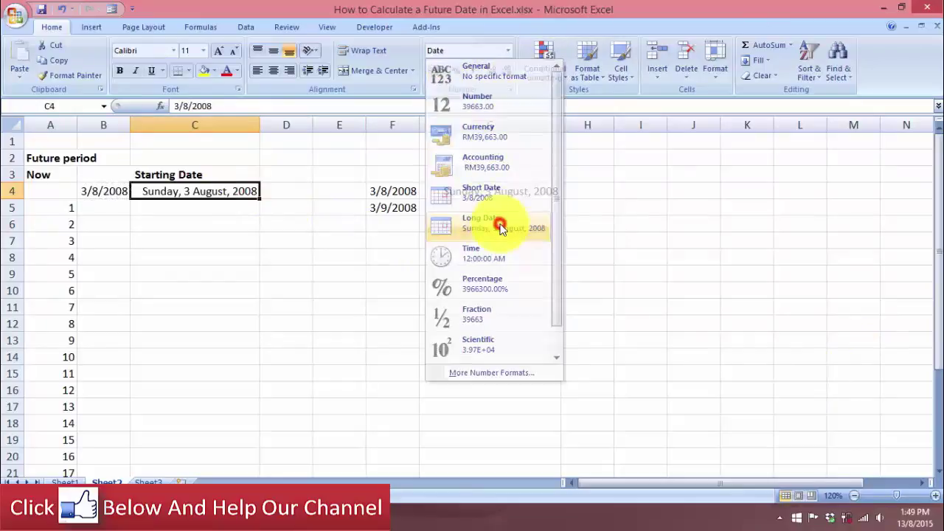
left_click(499, 224)
left_click(205, 253)
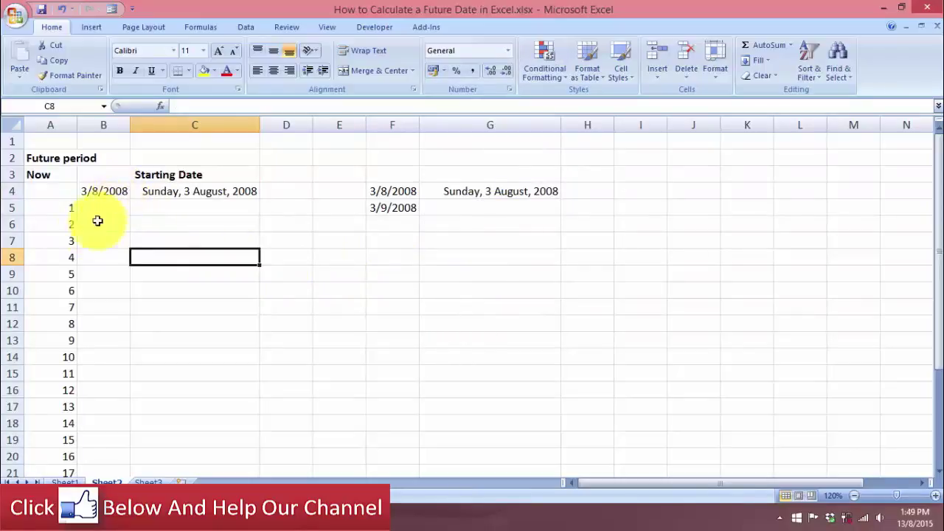
- Fill the date in B4 down to B28 by months beside periods 1 to 24, and autofit column B's width
left_click(49, 206)
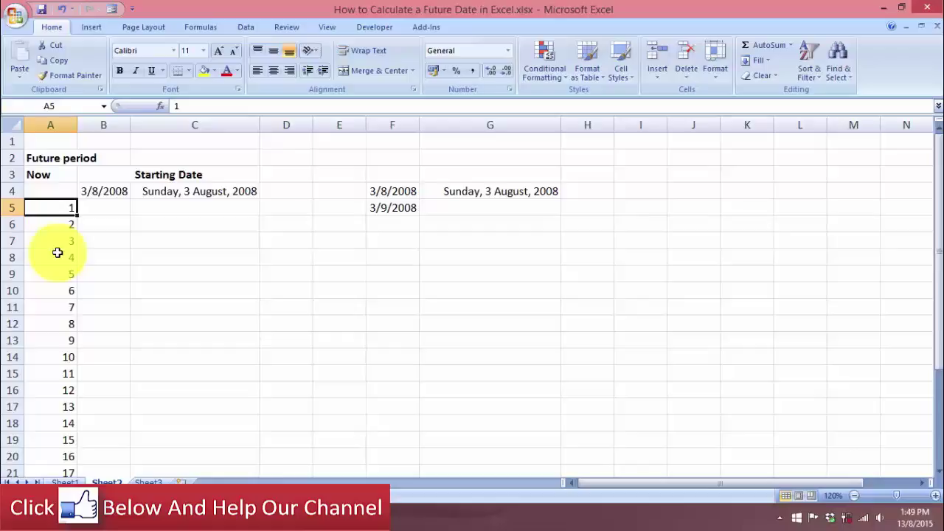
scroll(66, 390, "down", 3)
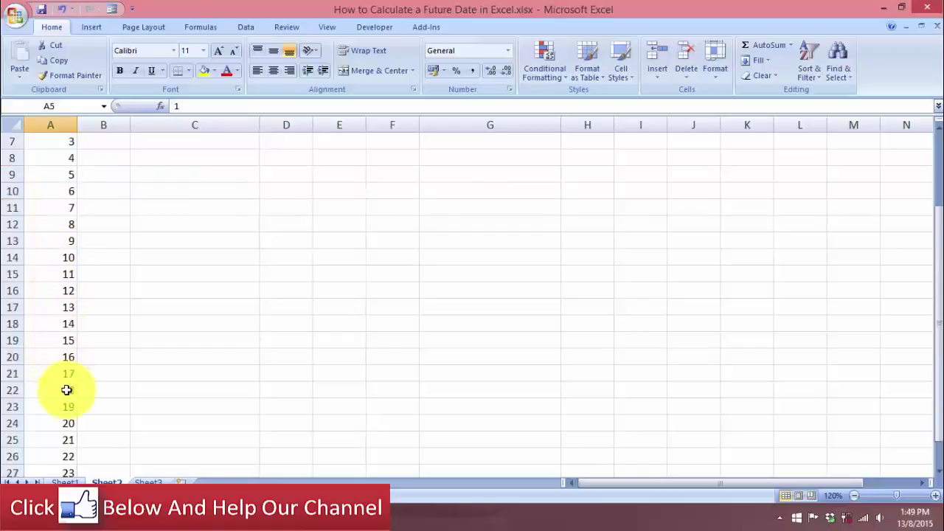
scroll(67, 442, "up", 3)
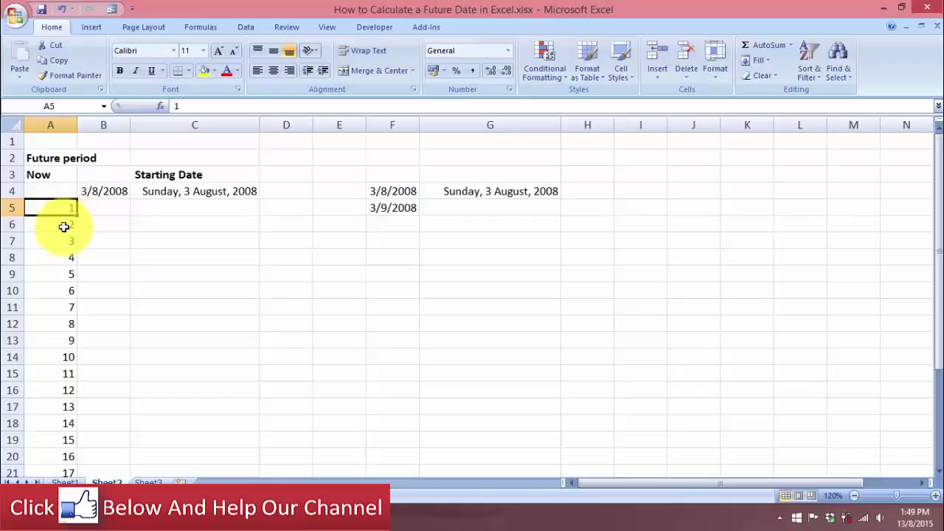
left_click(114, 212)
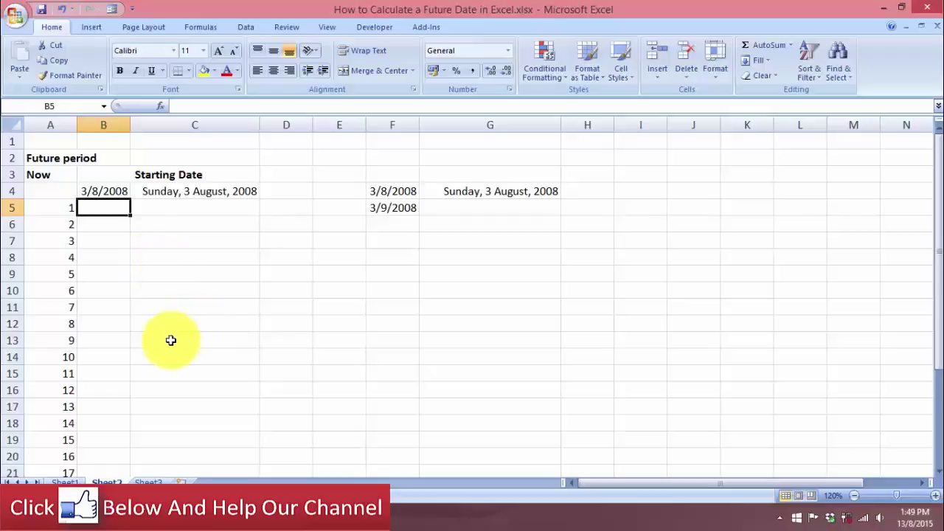
left_click(103, 189)
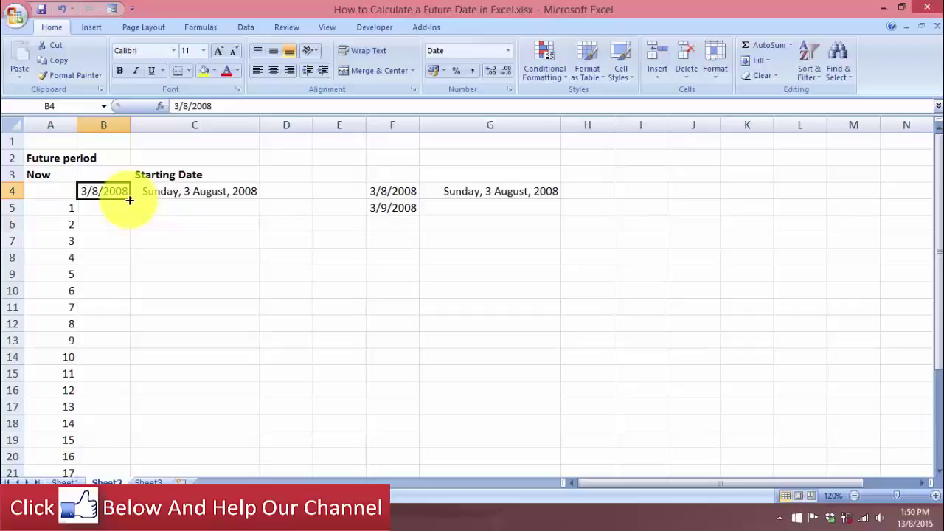
left_click_drag(129, 199, 123, 308)
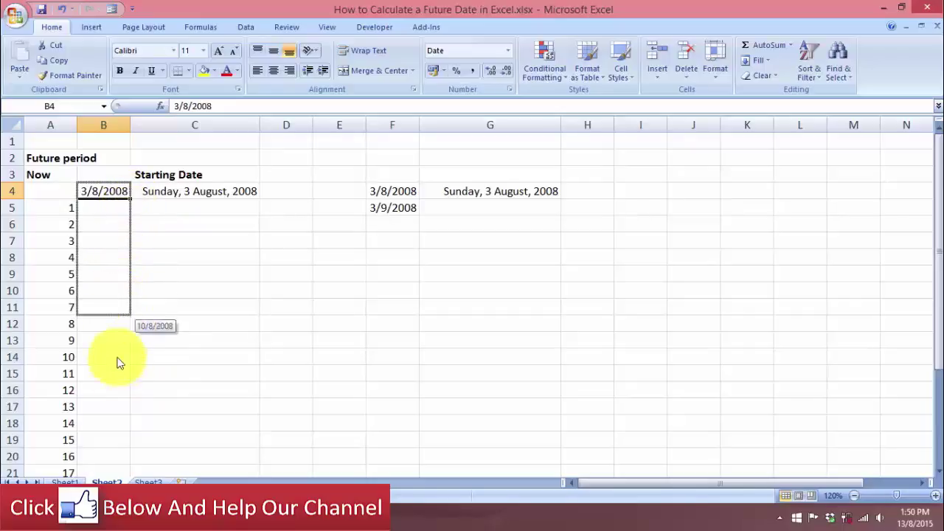
left_click_drag(118, 362, 110, 451)
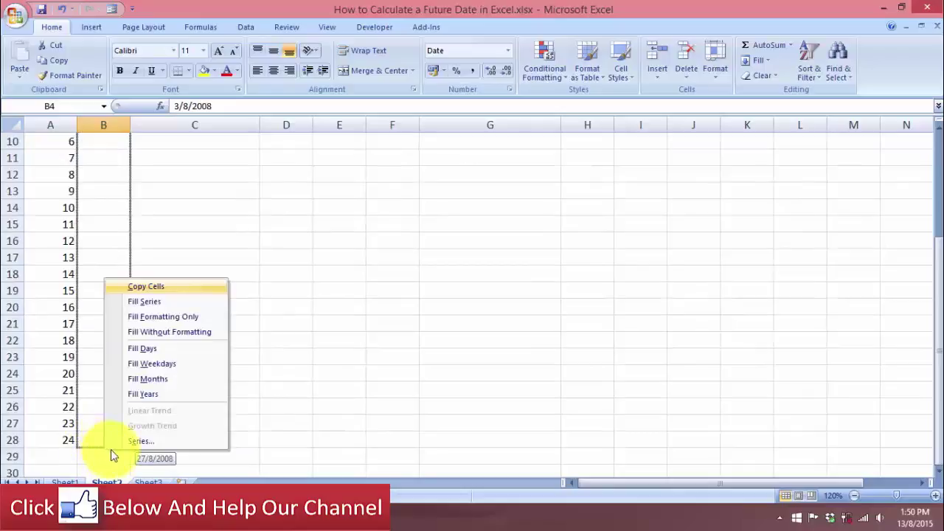
left_click(196, 381)
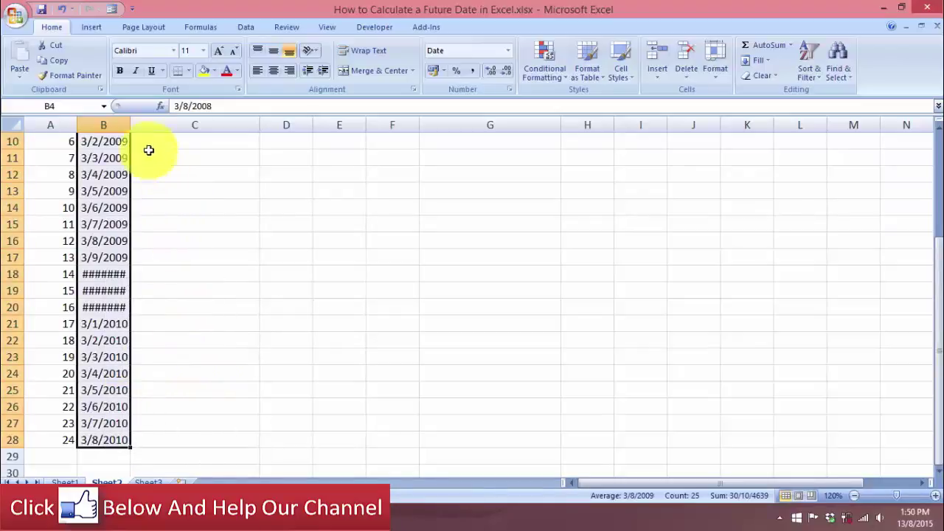
double_click(132, 124)
scroll(185, 399, "up", 3)
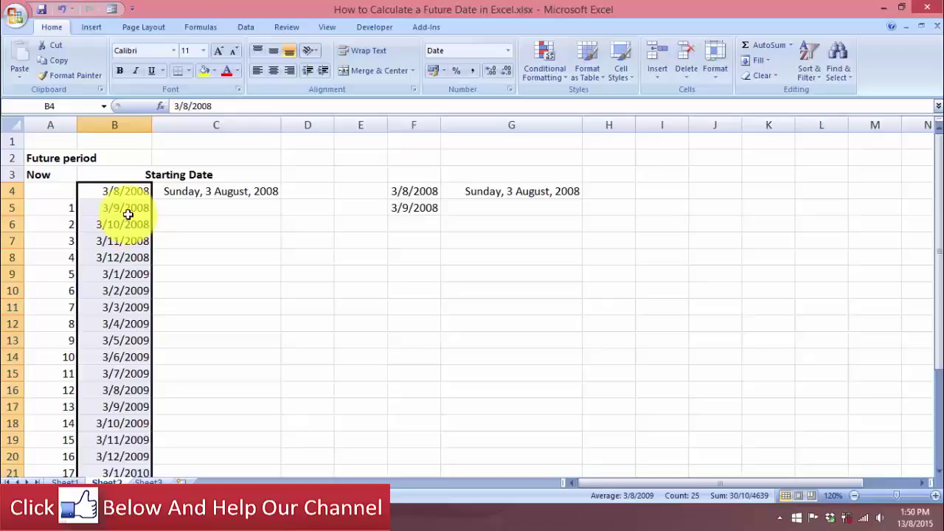
left_click(127, 214)
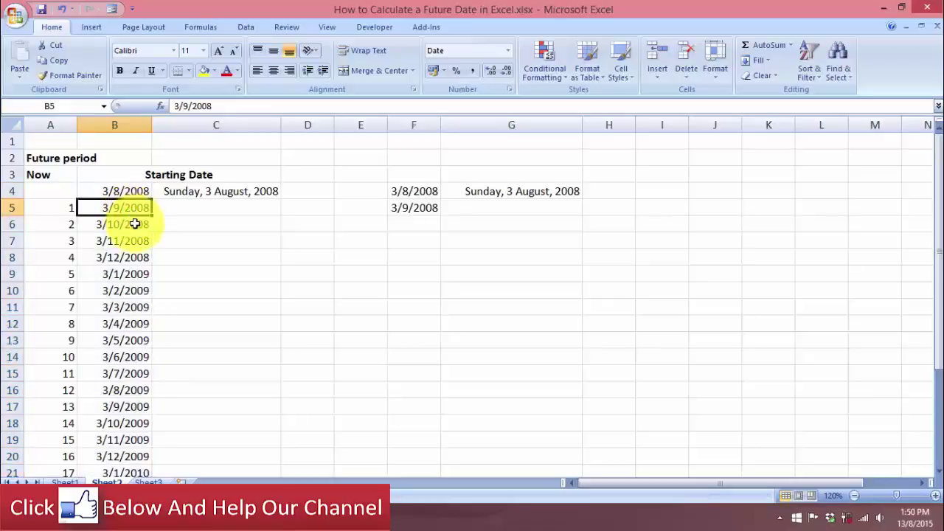
scroll(132, 236, "down", 1)
left_click(125, 325)
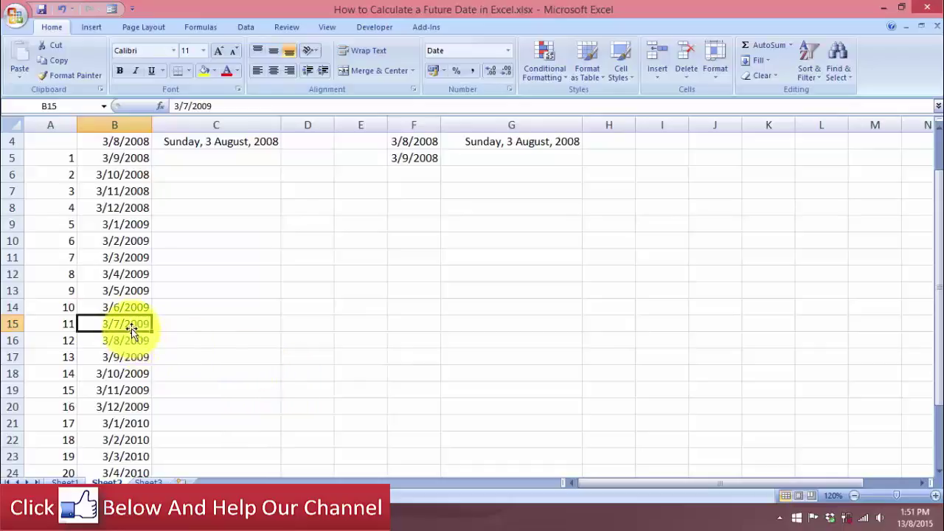
scroll(131, 330, "up", 1)
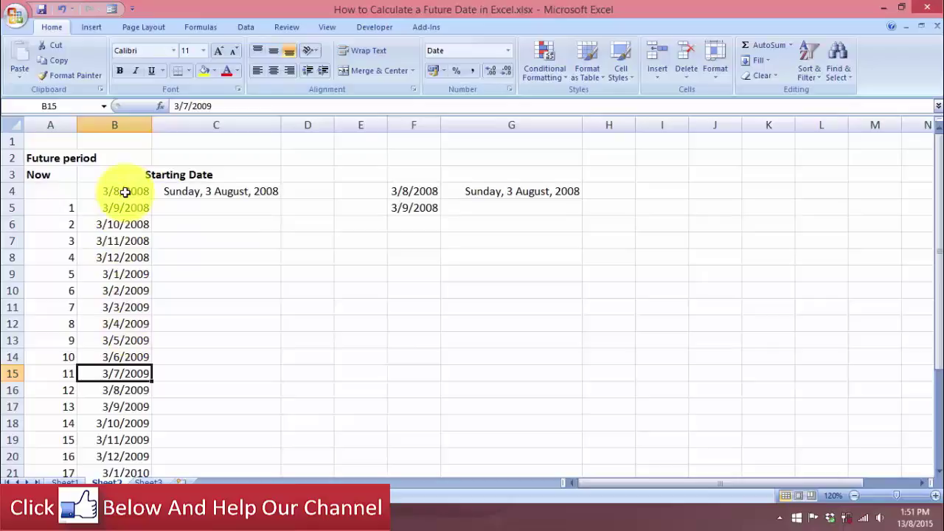
- Fill the long date in C4 down to C28 by months, and widen column C to fit the dates
left_click(196, 189)
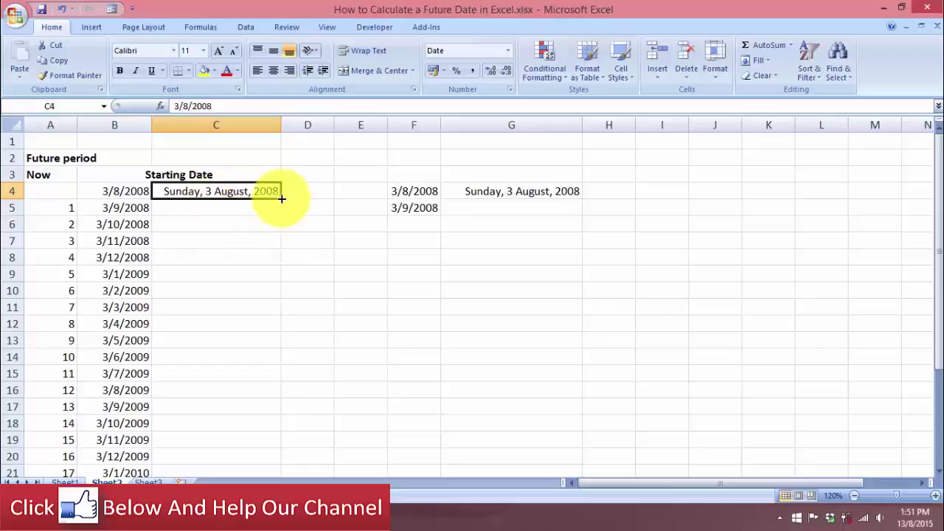
left_click_drag(281, 198, 263, 441)
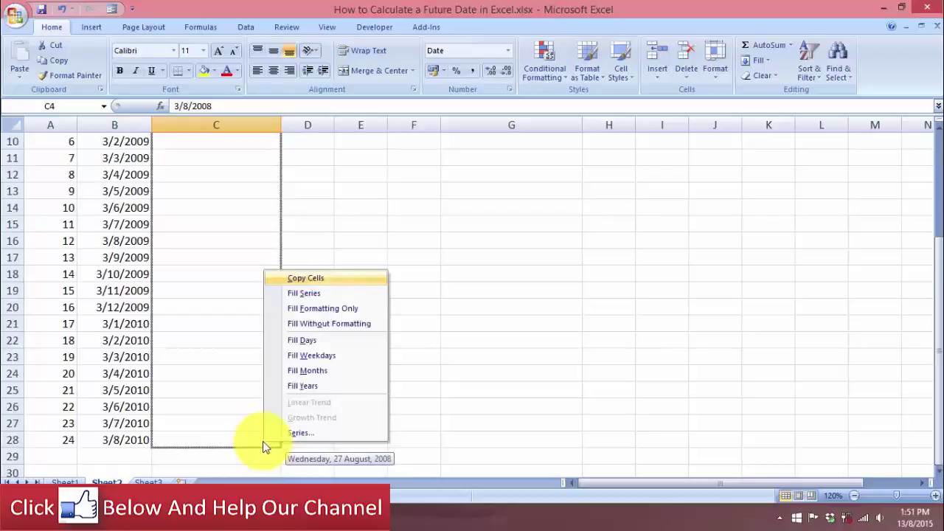
left_click(309, 370)
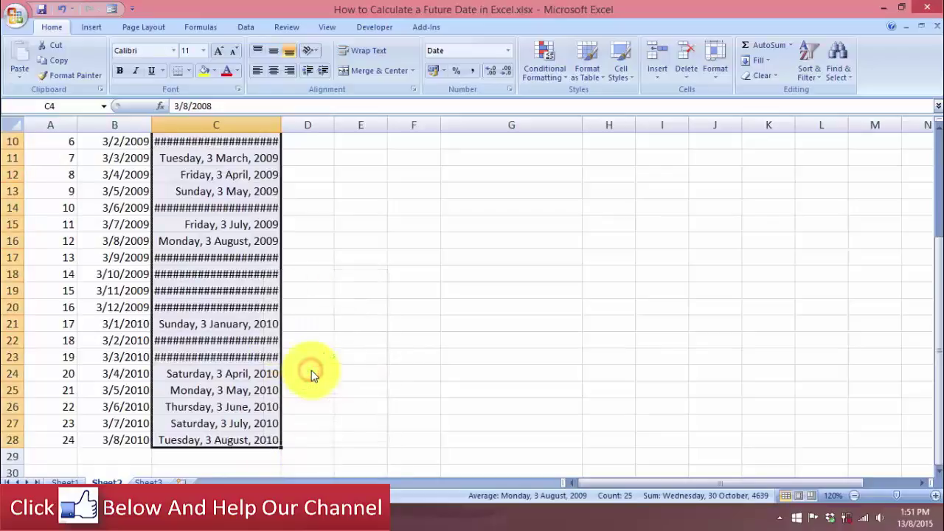
scroll(283, 268, "up", 3)
left_click_drag(281, 126, 330, 126)
left_click(255, 375)
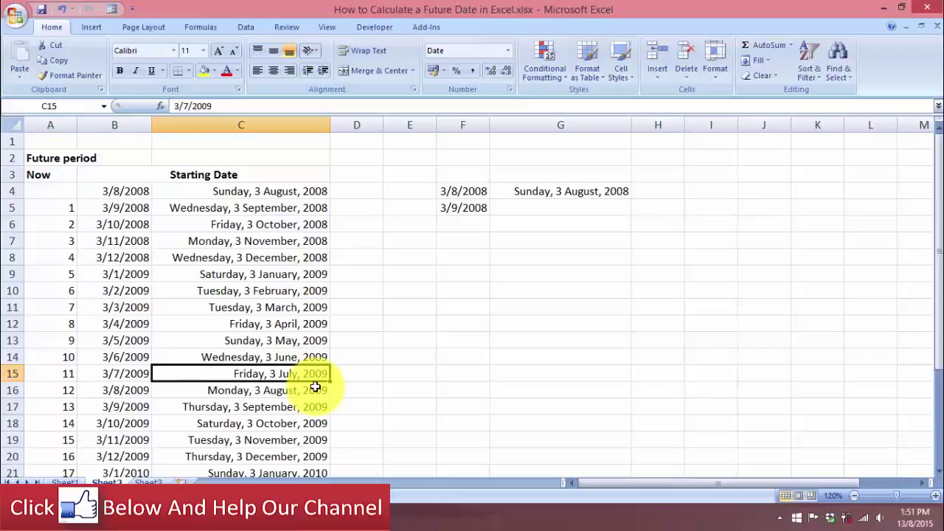
- Delete the empty column E
left_click(422, 125)
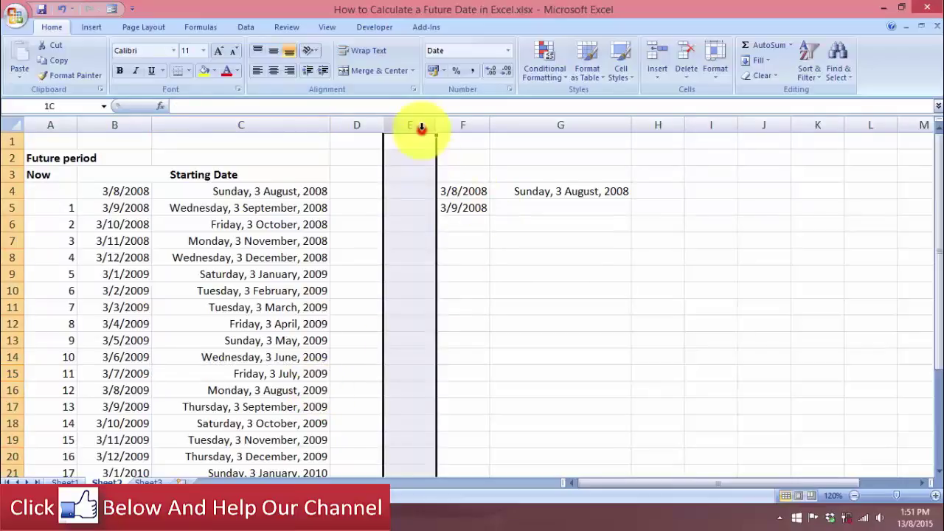
right_click(424, 126)
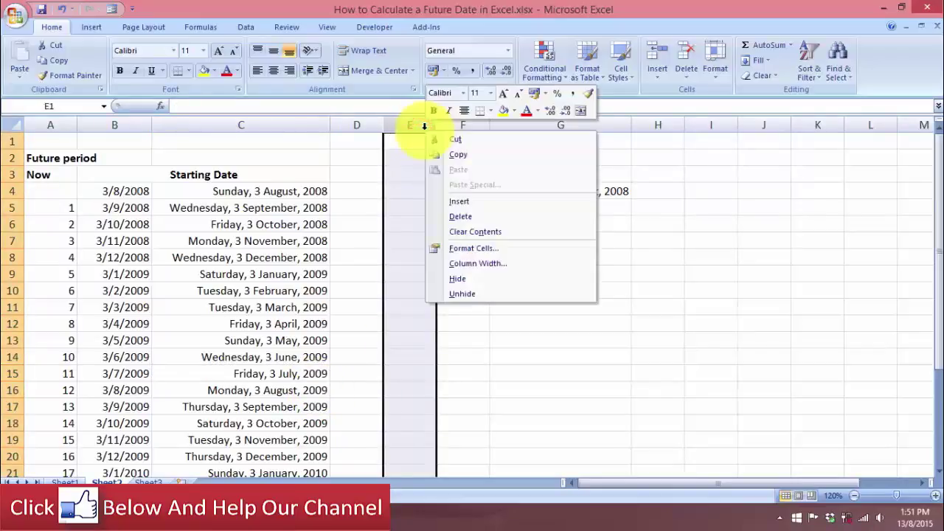
left_click(487, 216)
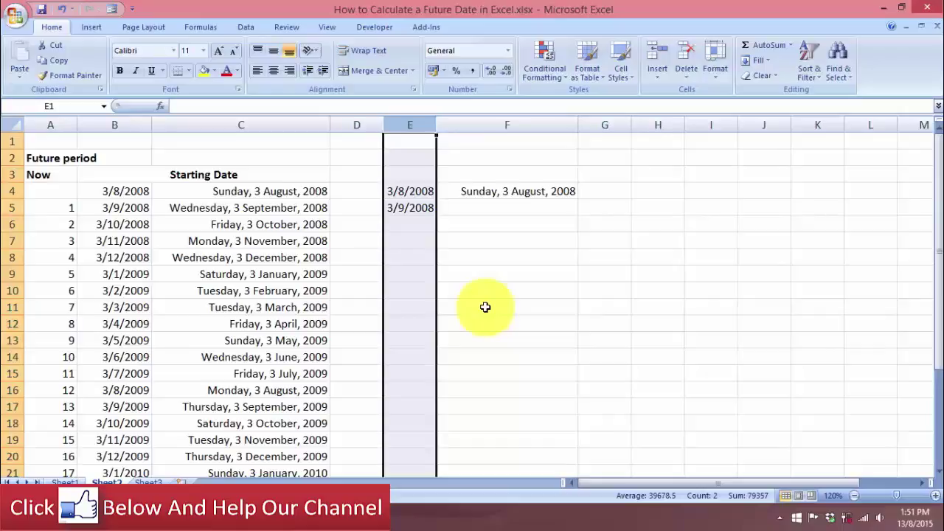
left_click(465, 258)
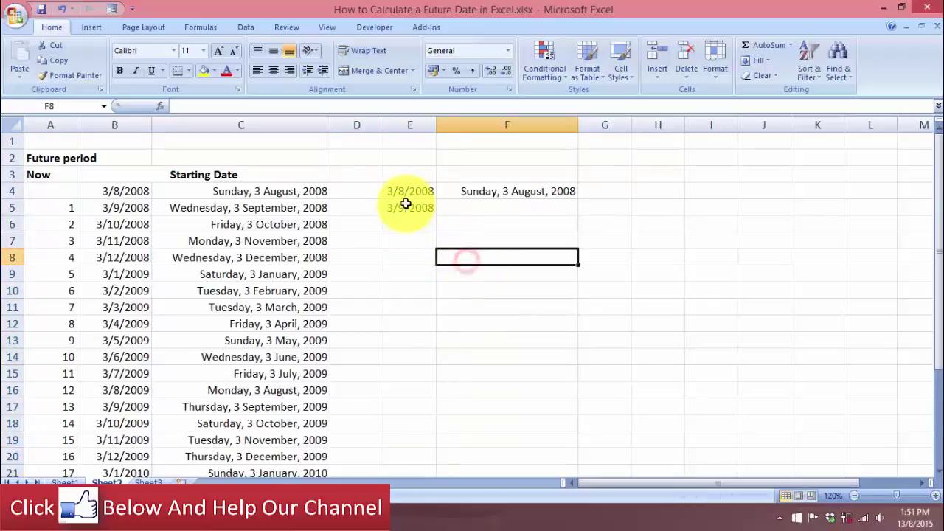
- Examine the reference formulas in E4 and F4 and the DATE formula in E5
left_click(405, 191)
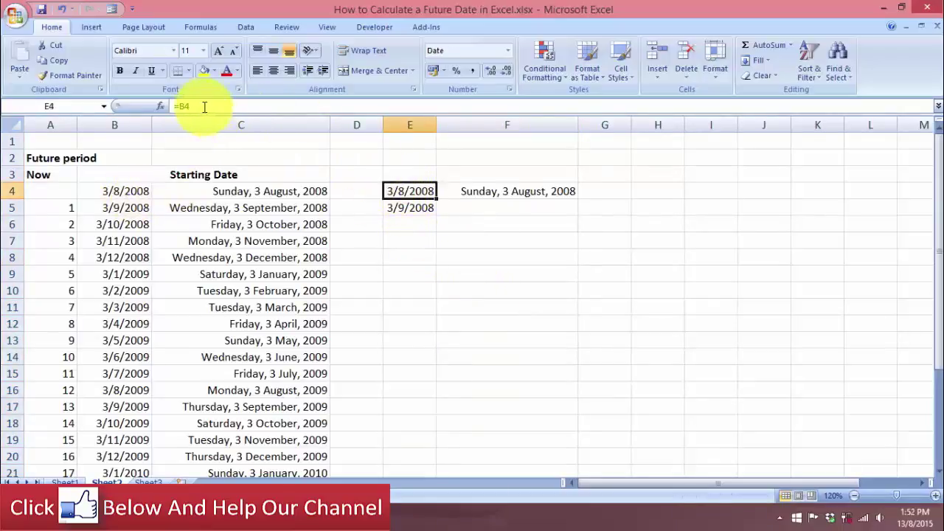
left_click(543, 192)
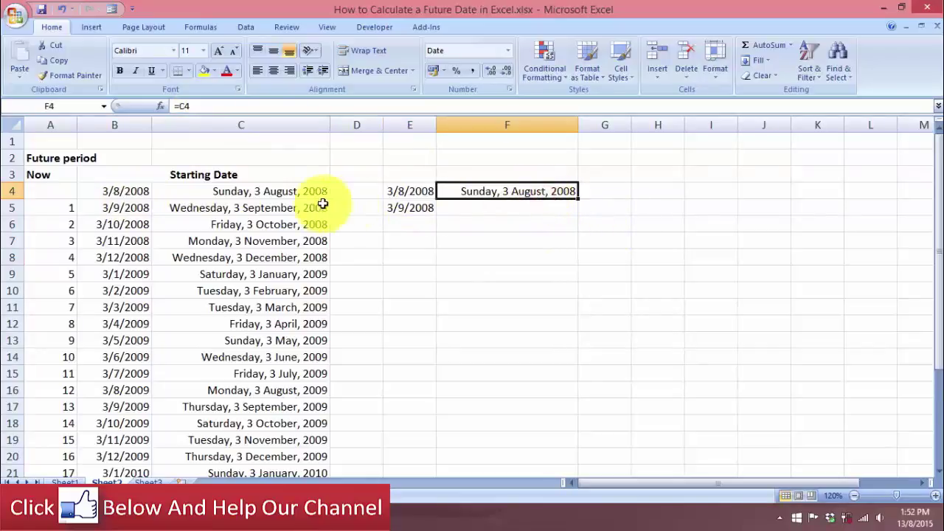
left_click(427, 191)
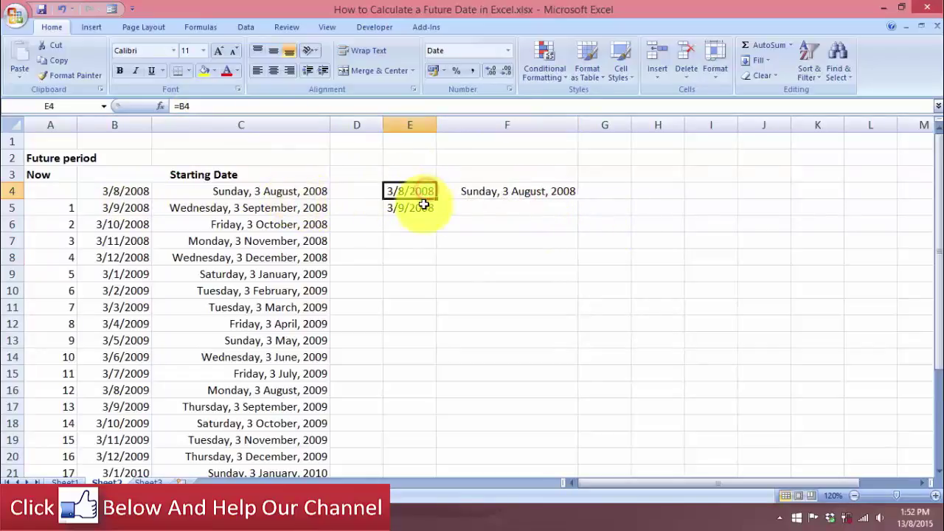
left_click(421, 210)
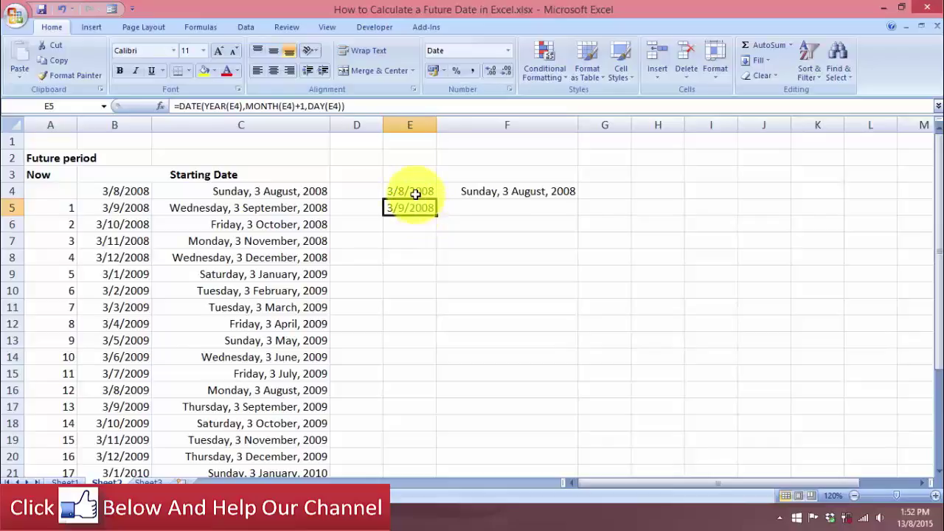
left_click(415, 193)
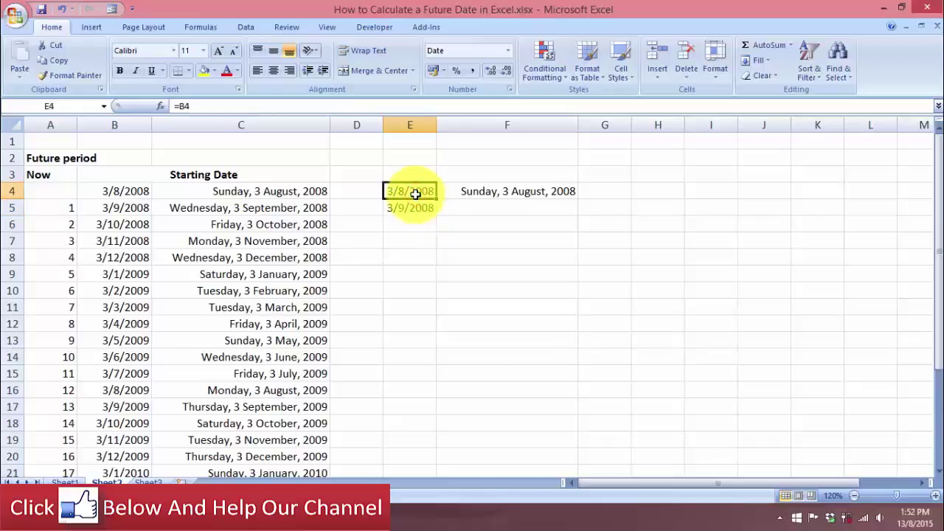
double_click(421, 207)
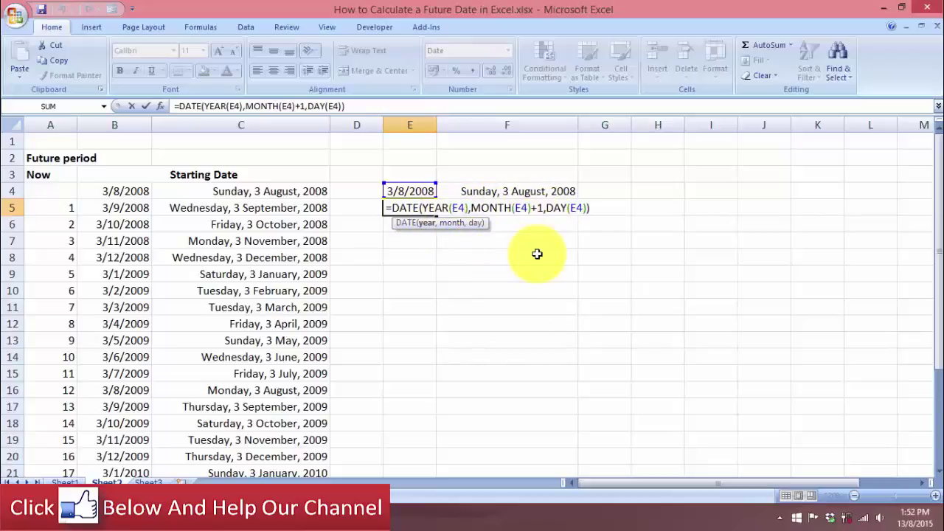
key("ctrl+Return")
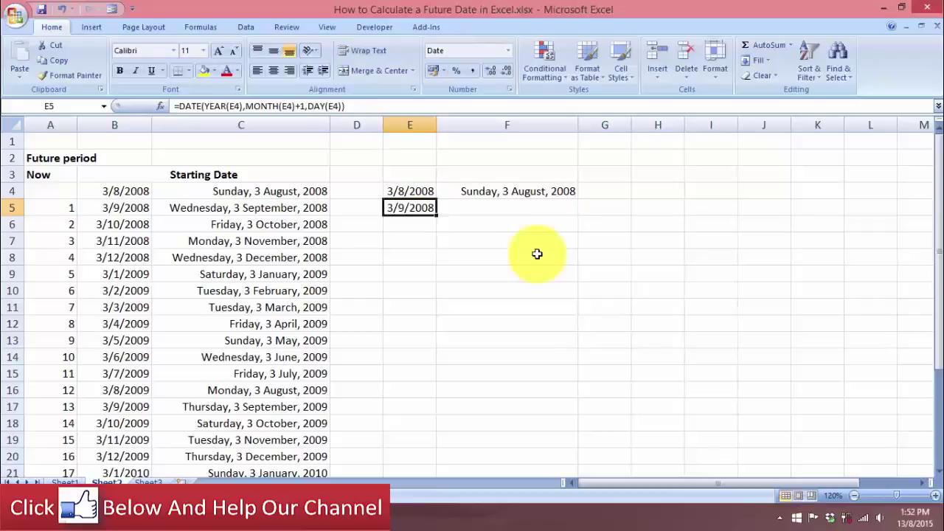
- Start a new DATE function in E5 with its arguments dialog, and set the Year argument to year(E4)
type("=d")
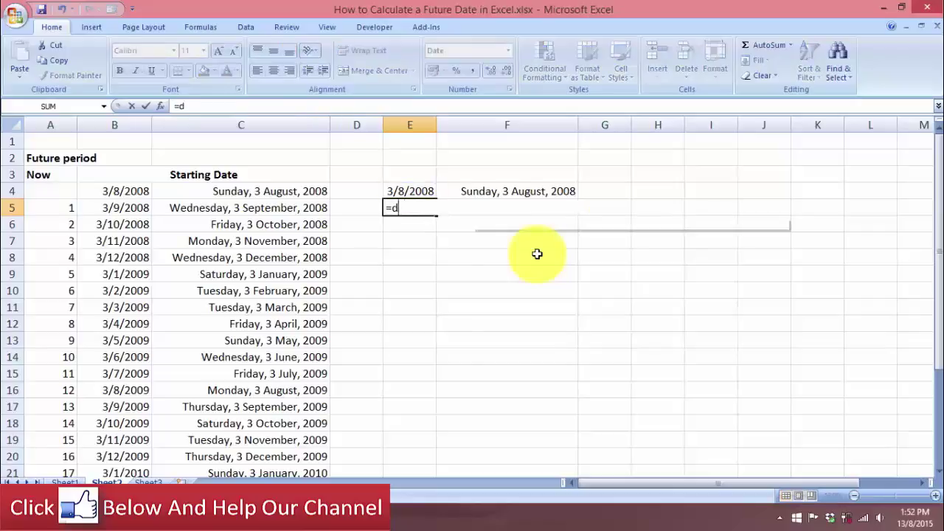
type("ate")
key("Tab")
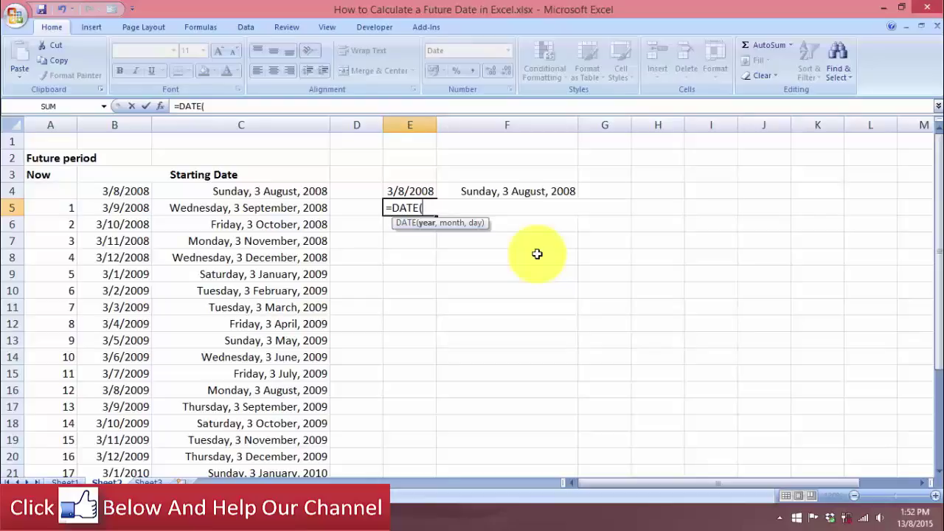
key("ctrl+a")
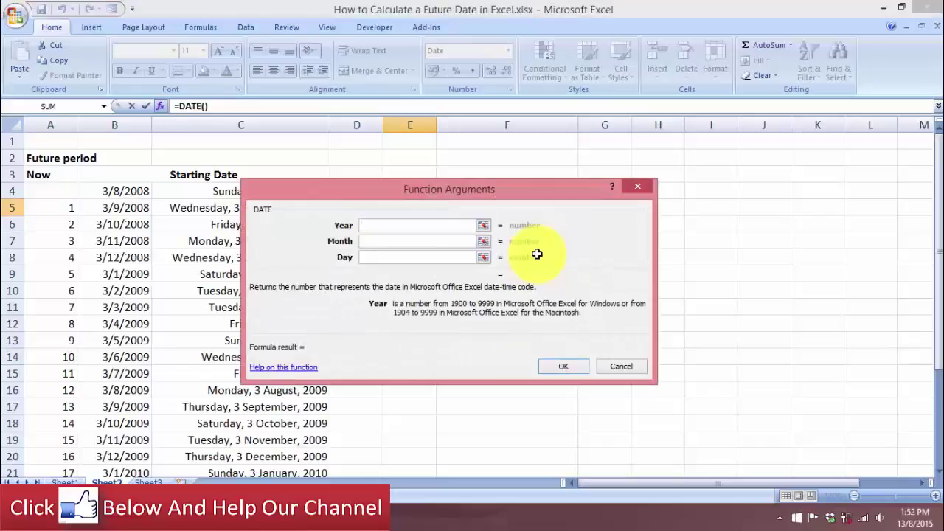
type("year")
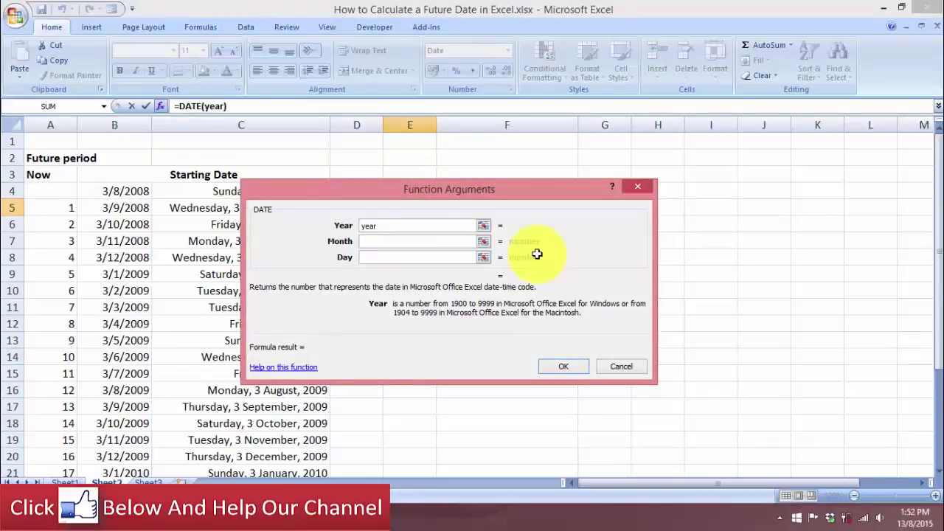
type("(")
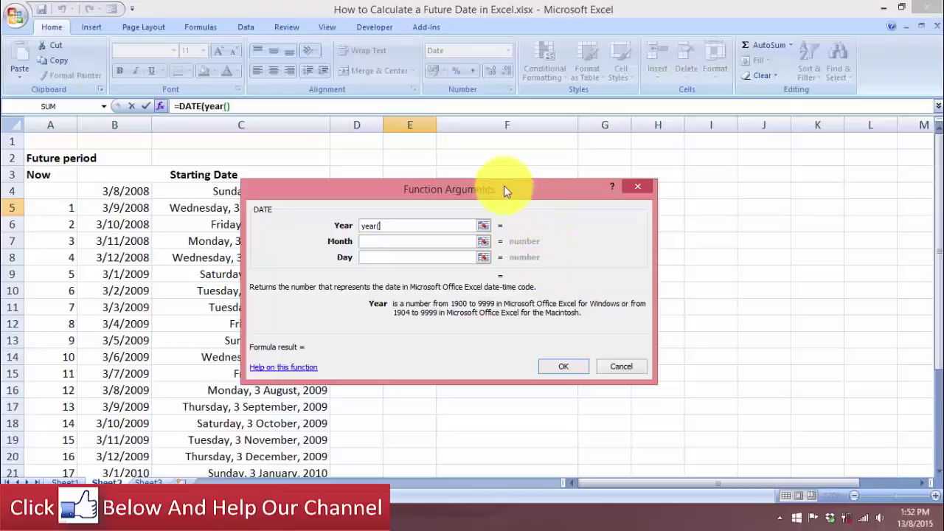
left_click_drag(506, 190, 709, 221)
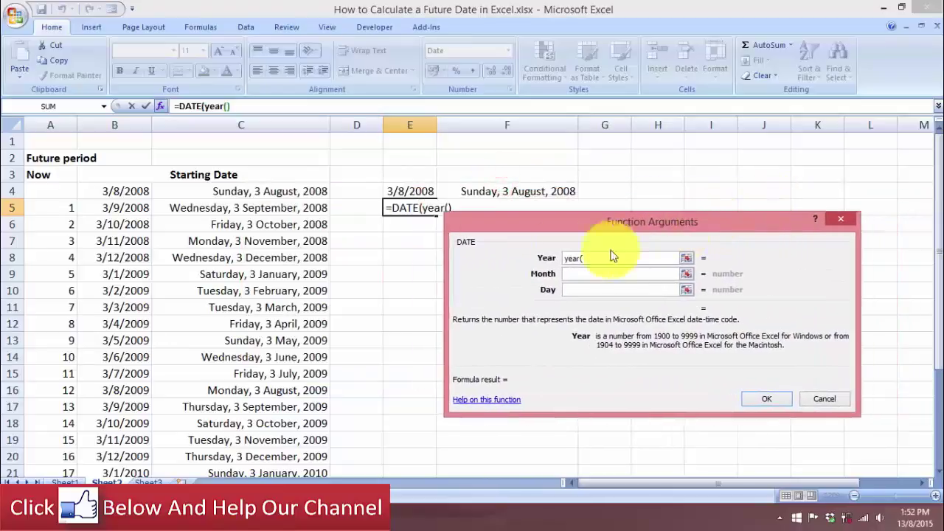
left_click(421, 191)
type(")")
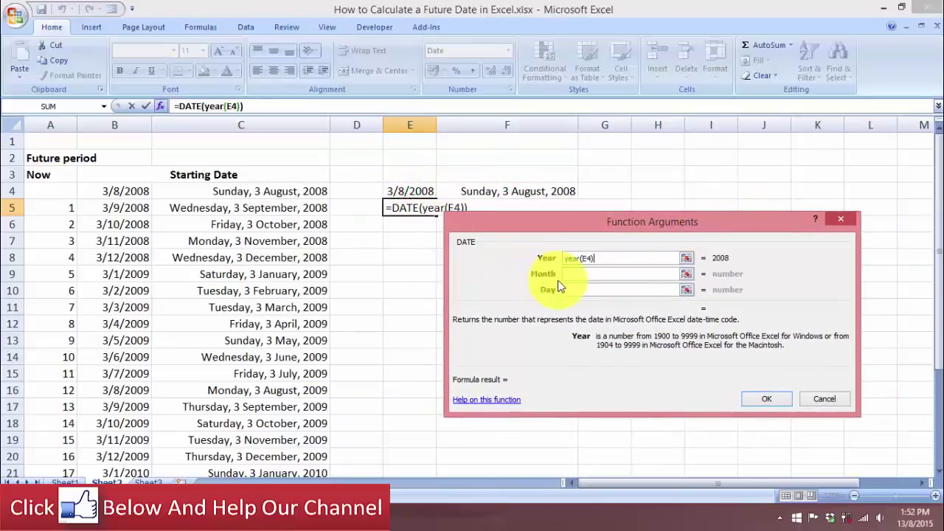
- Set the Month argument of the DATE function to month(E4)+1
key("Tab")
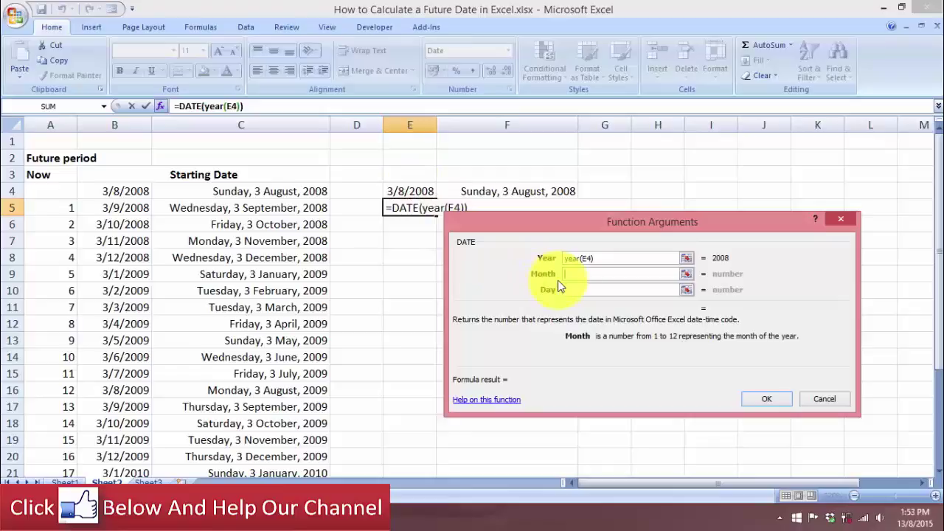
type("month")
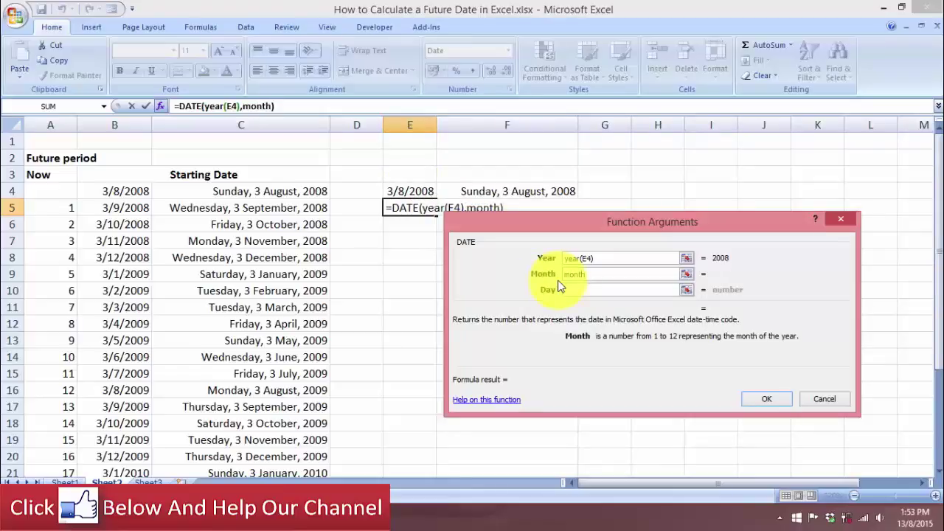
type("(E4")
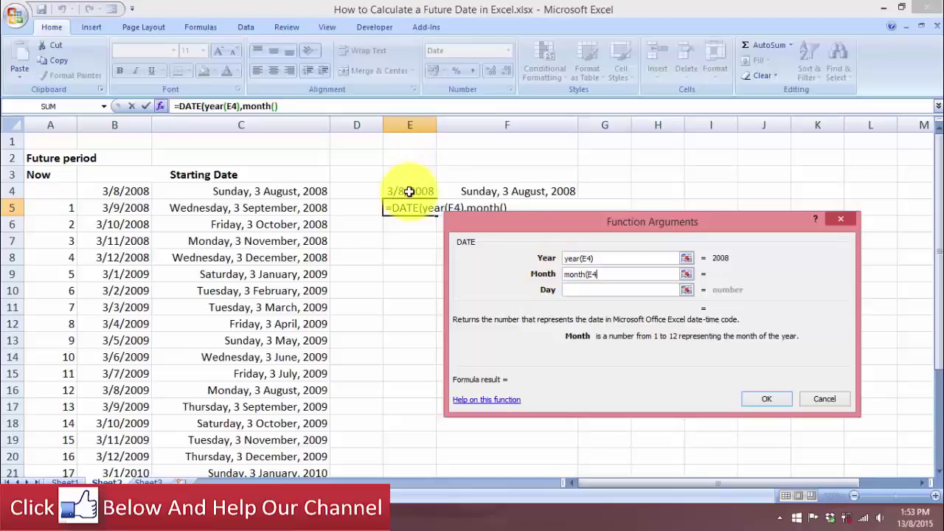
left_click(410, 191)
type(")+")
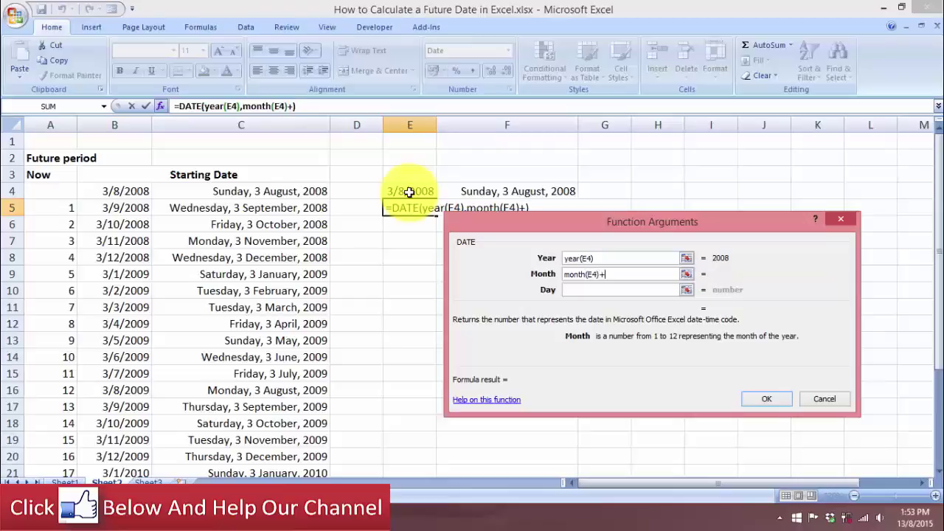
type("1")
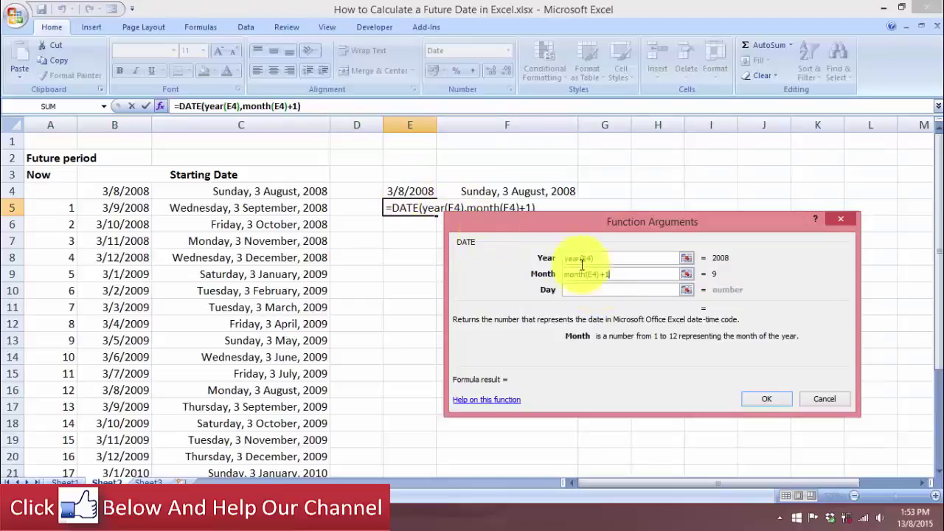
- Set the Day argument to day(E4) and enter the finished DATE formula in E5
left_click(604, 290)
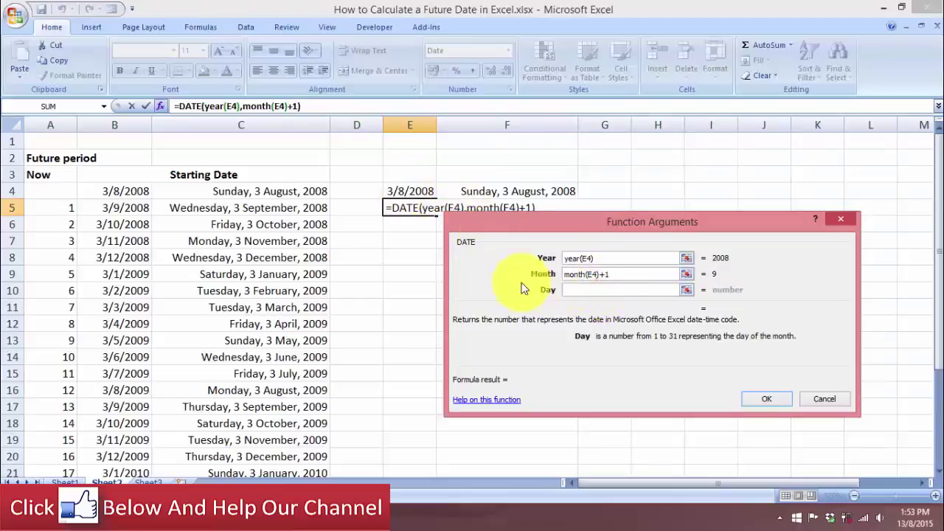
type("day")
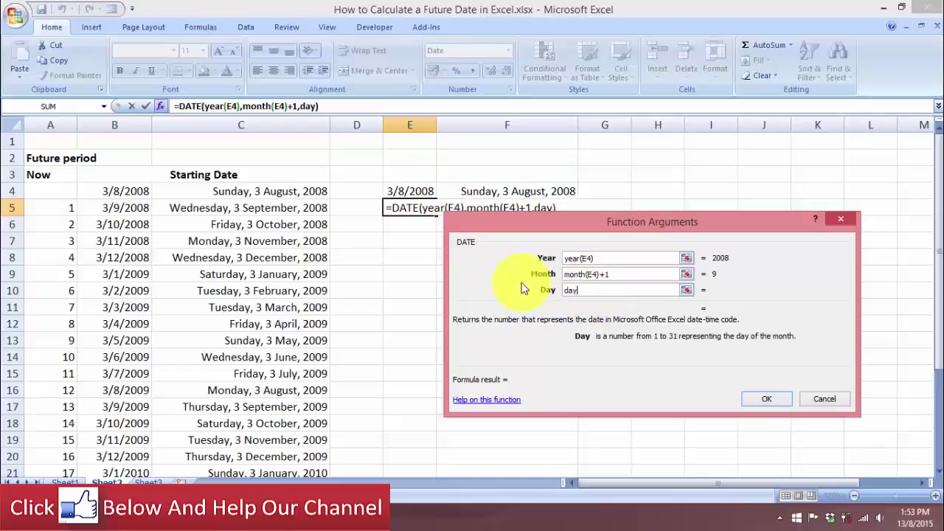
type("(")
left_click(424, 192)
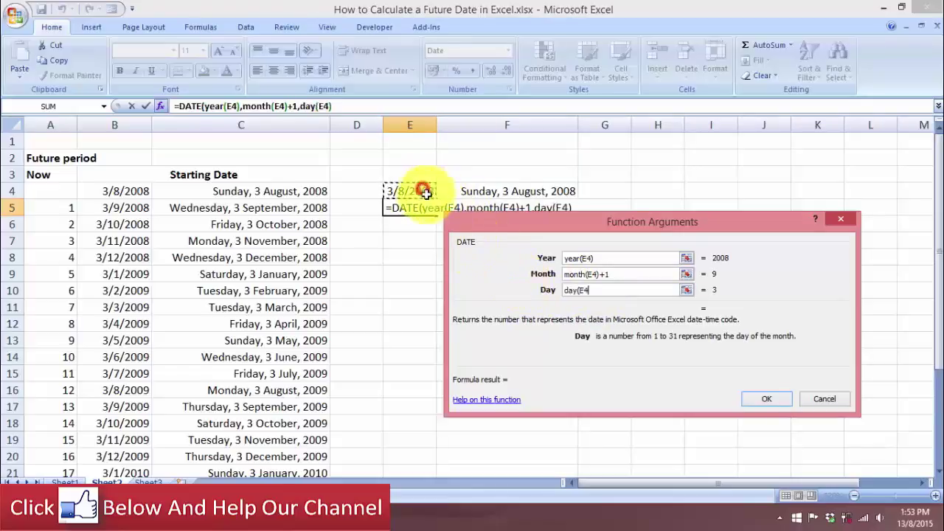
type(")")
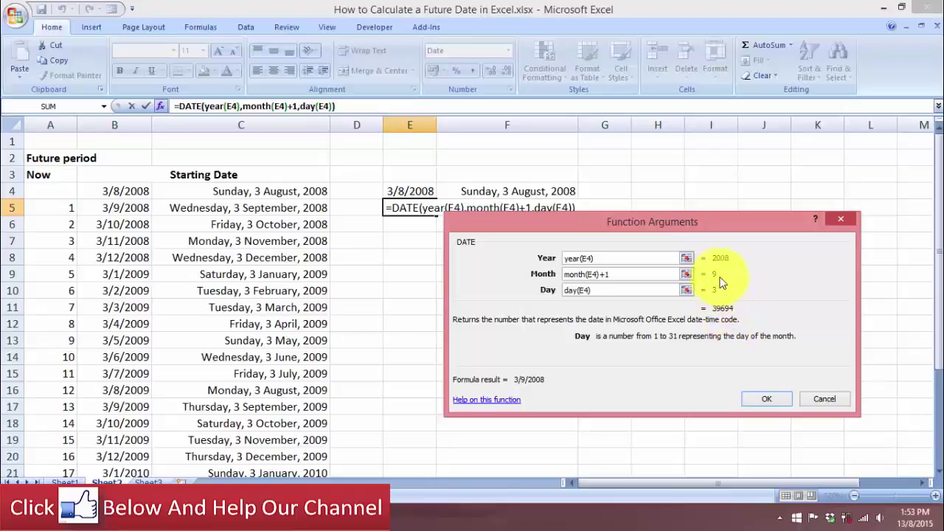
left_click(759, 403)
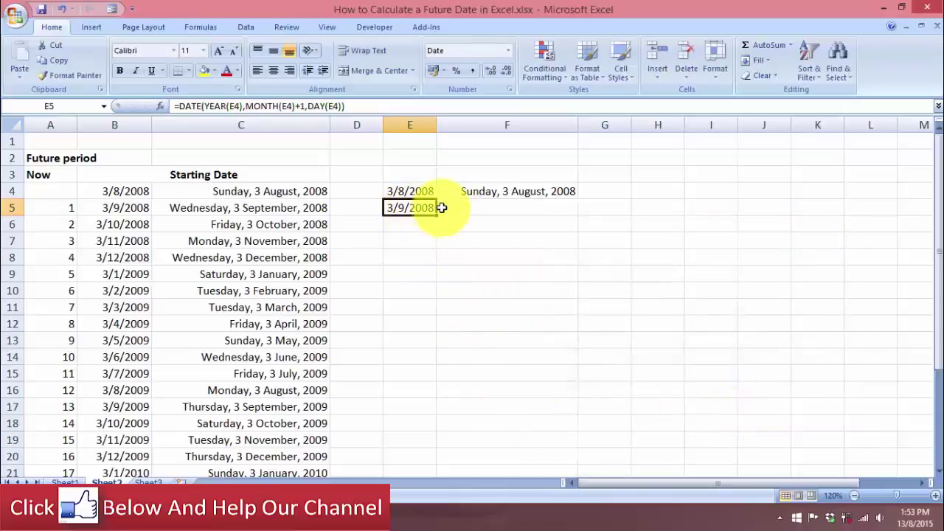
- Fill the DATE formula from E5 down to E28 and widen column E to fit the dates
left_click_drag(437, 215, 421, 455)
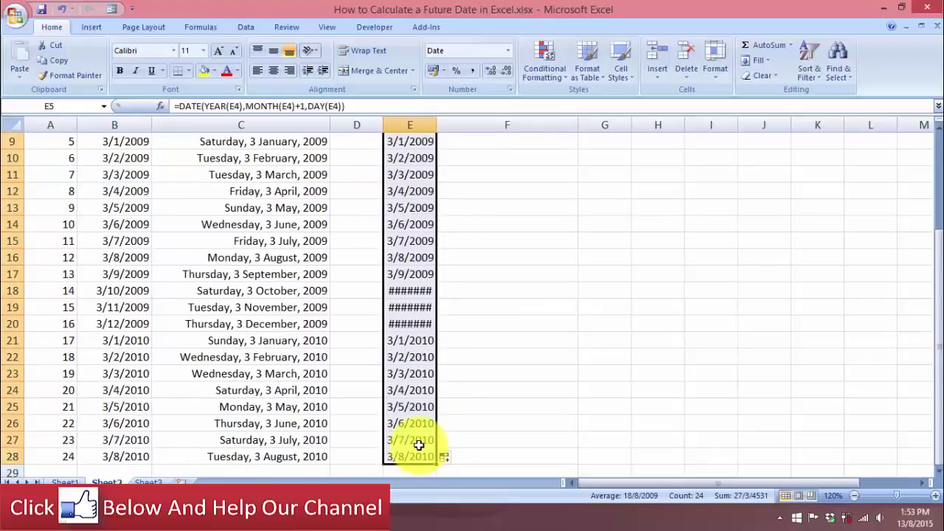
scroll(417, 420, "up", 3)
left_click_drag(437, 124, 457, 125)
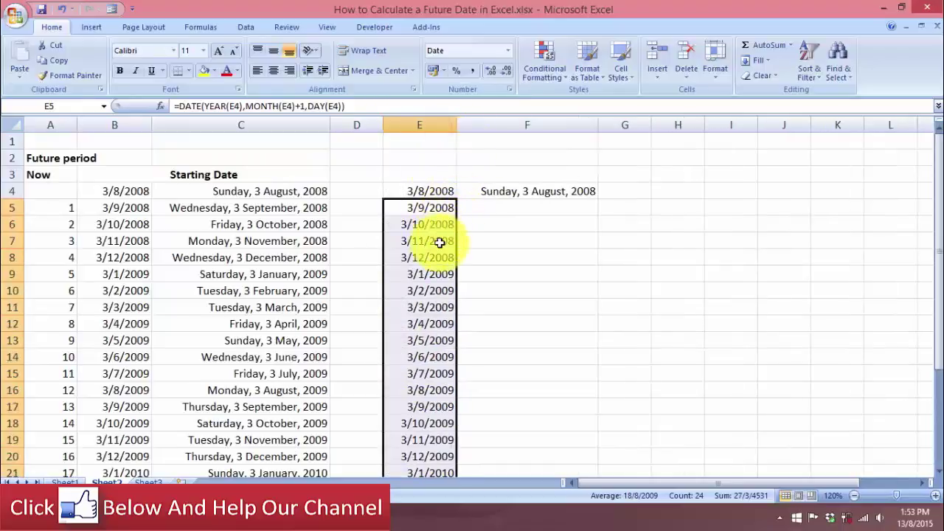
left_click(410, 376)
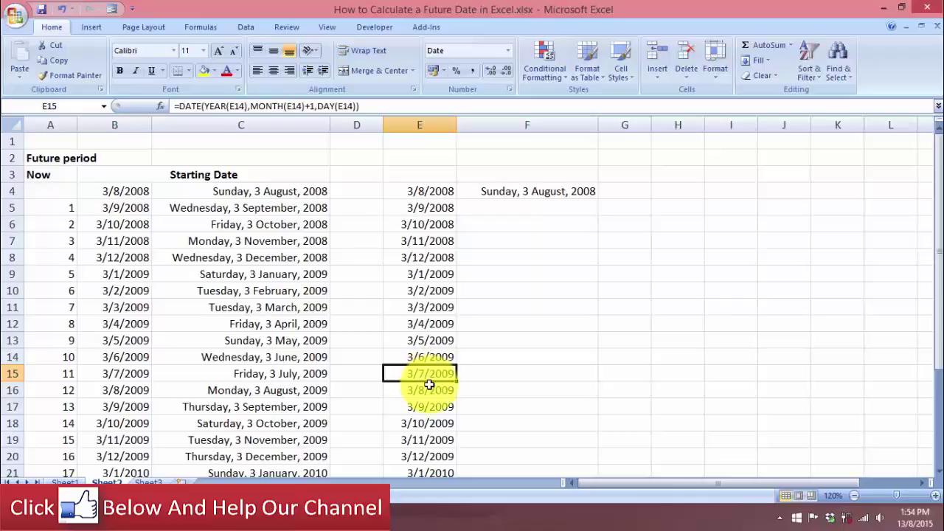
- Fill the DATE formula from E5 across into F5
left_click(445, 212)
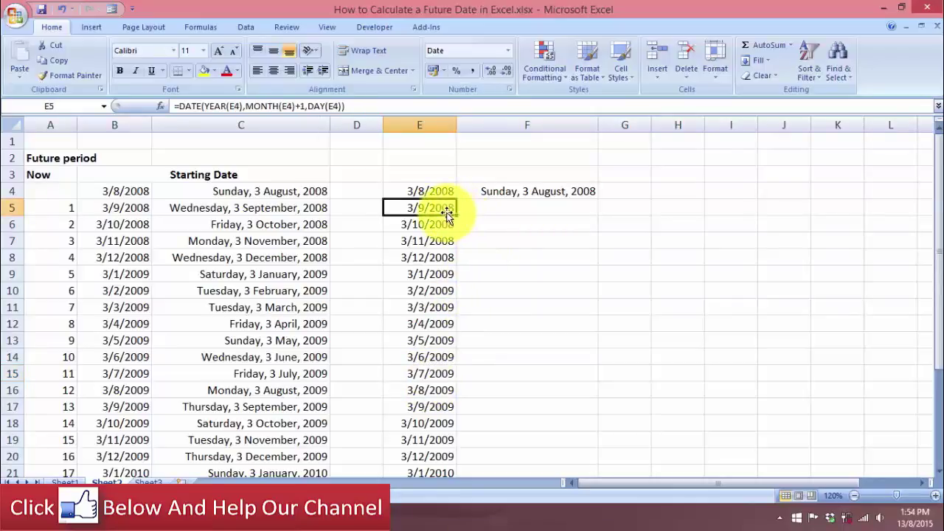
left_click(490, 241)
left_click(437, 209)
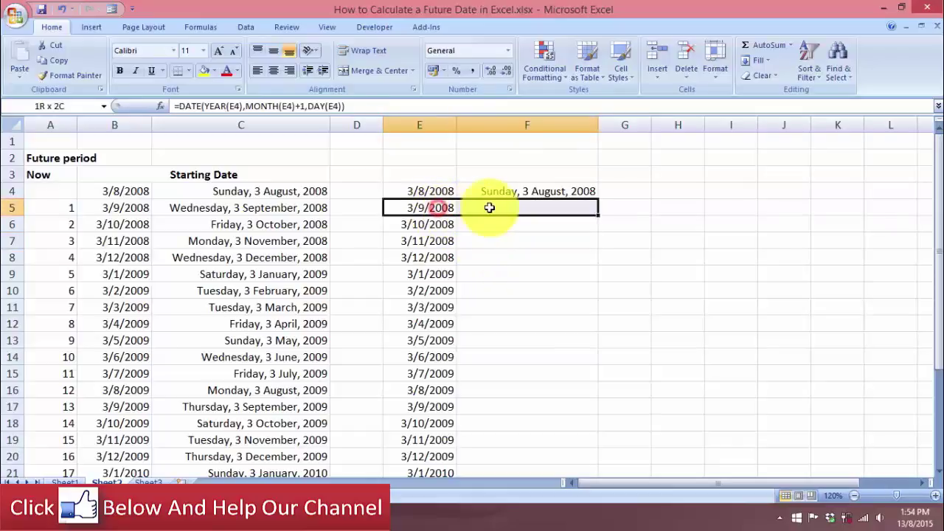
right_click(441, 212)
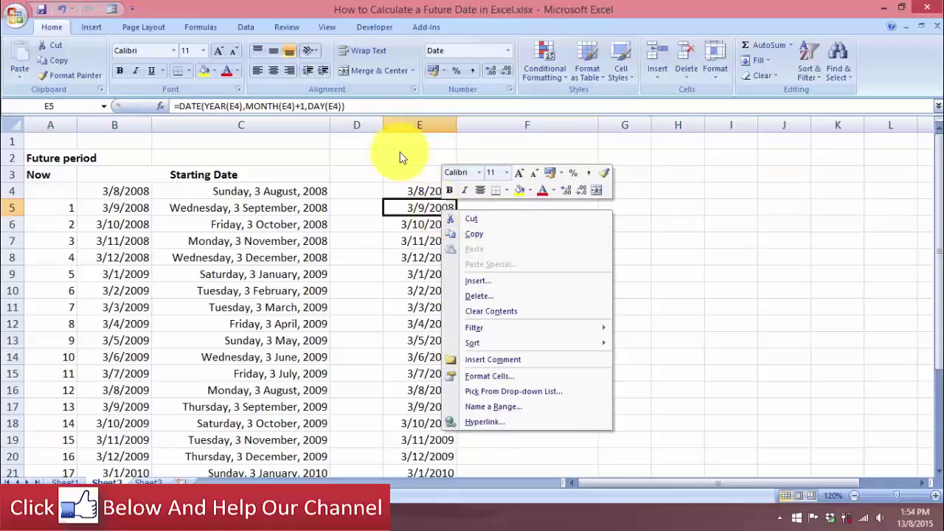
left_click(694, 261)
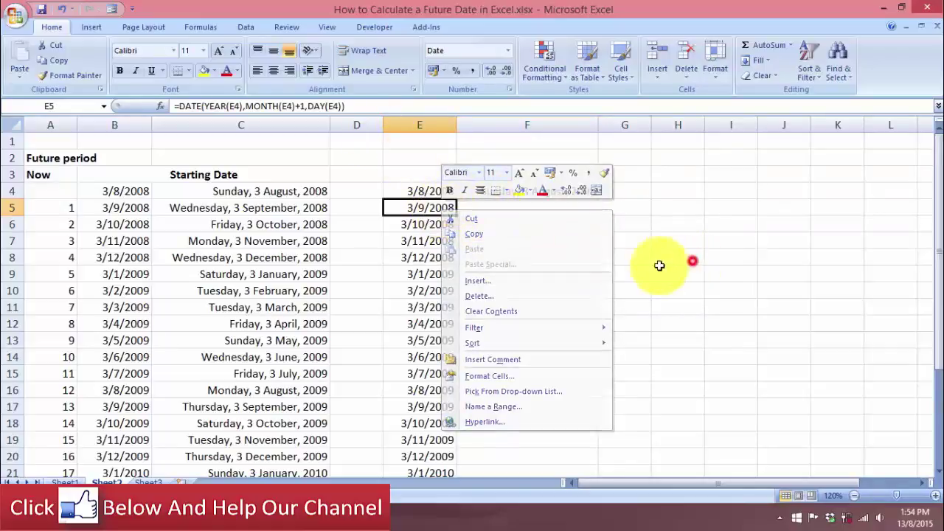
left_click_drag(458, 214, 571, 220)
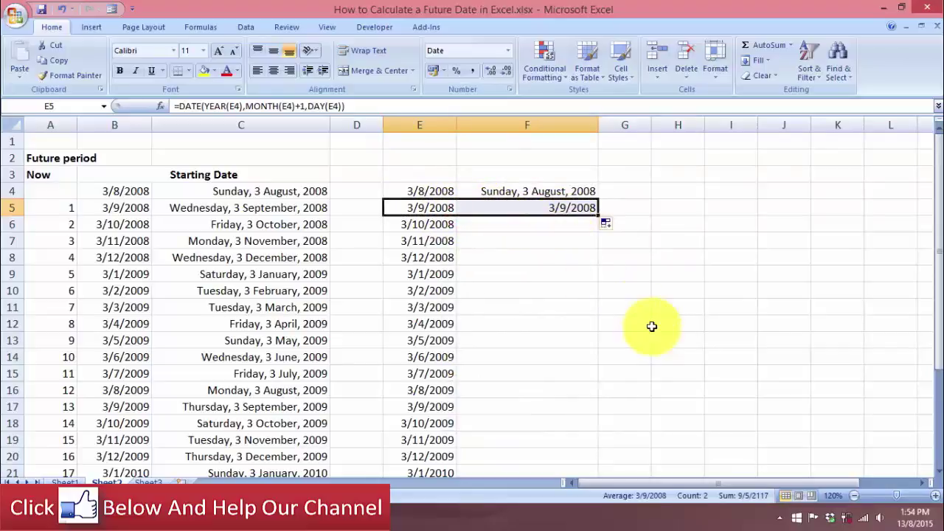
- Copy the long date format from F4 to F5 with Format Painter and widen column F to fit the date
left_click(579, 193)
right_click(580, 193)
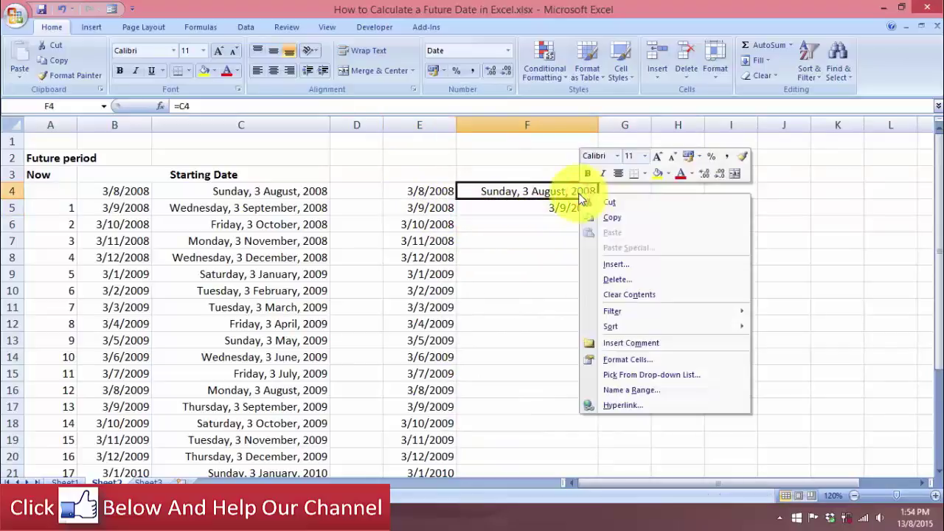
left_click(744, 160)
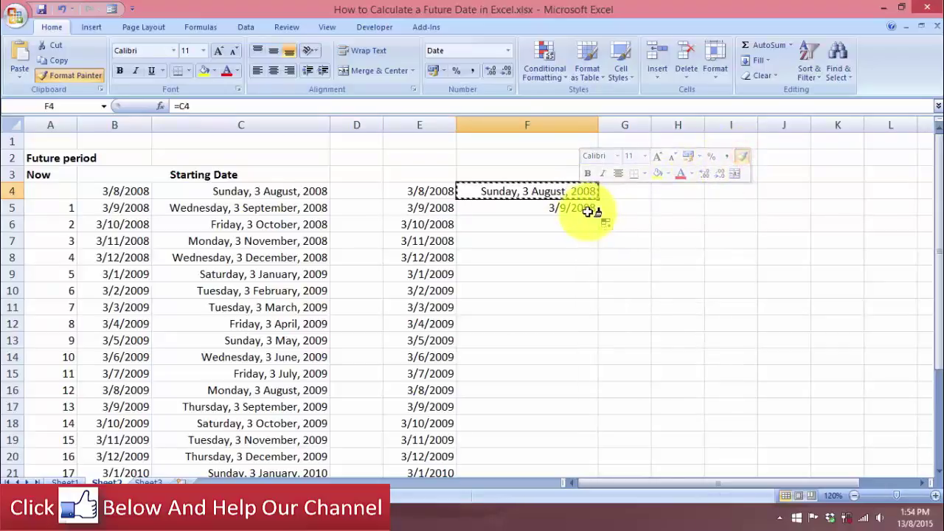
left_click(590, 208)
left_click(623, 157)
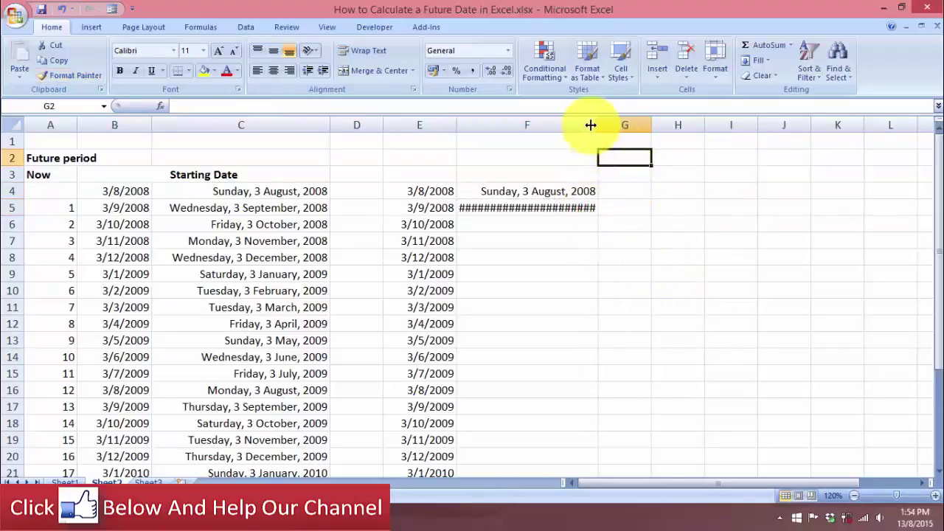
left_click_drag(599, 126, 649, 125)
left_click(637, 258)
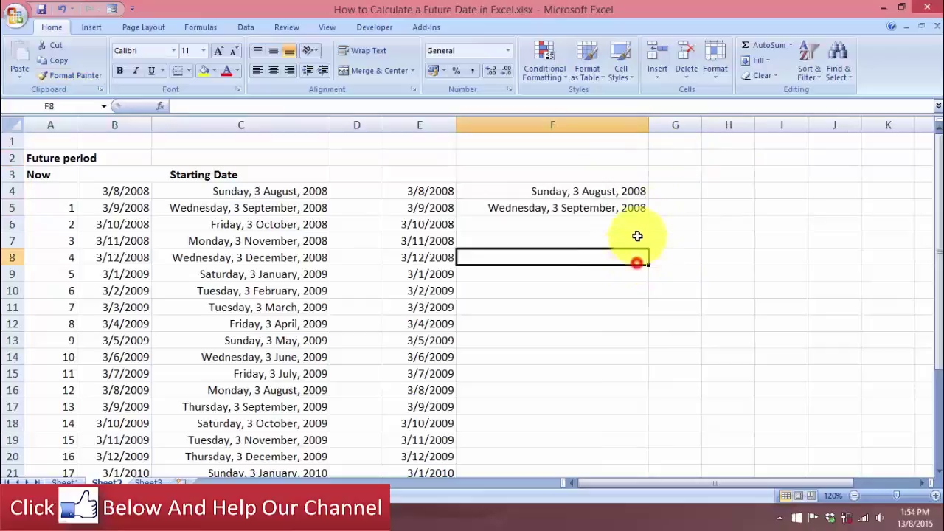
- Fill the DATE formula from F5 down to F28
left_click(646, 213)
left_click_drag(646, 213, 639, 472)
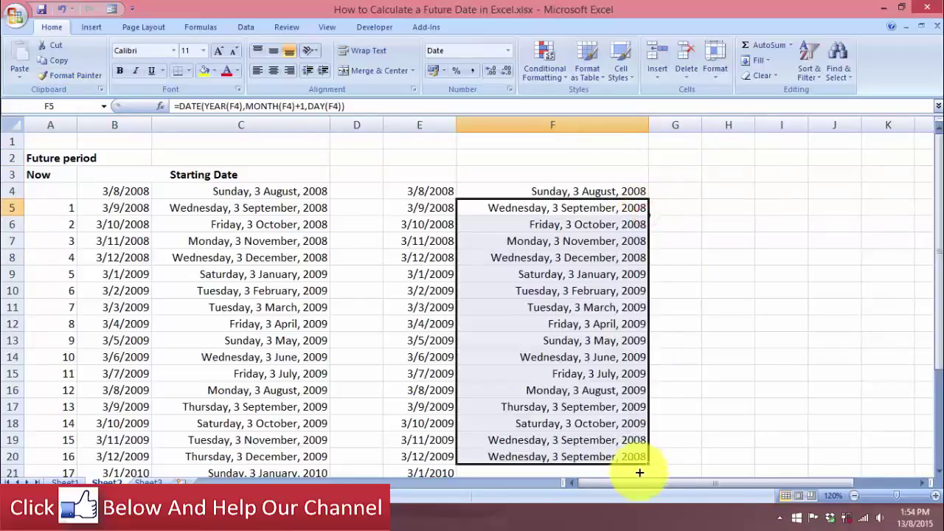
scroll(634, 413, "down", 2)
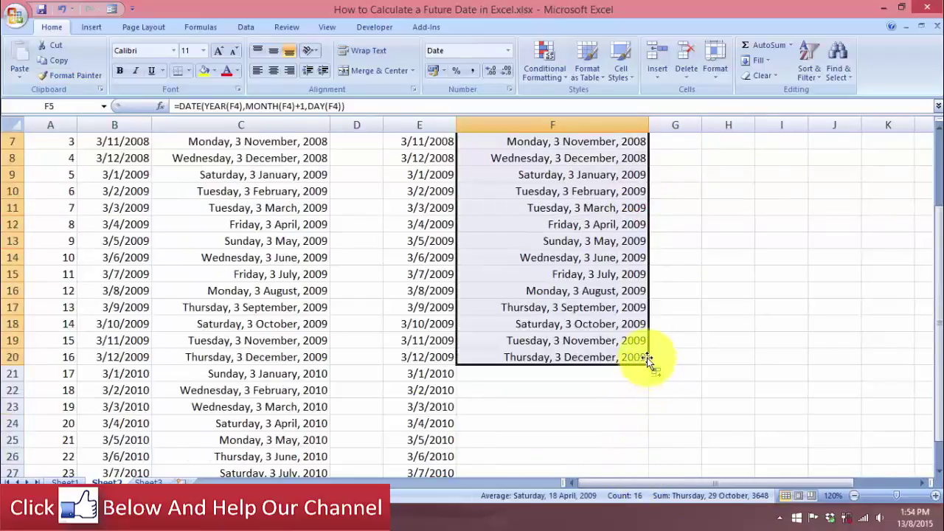
left_click_drag(648, 365, 643, 443)
scroll(634, 399, "up", 3)
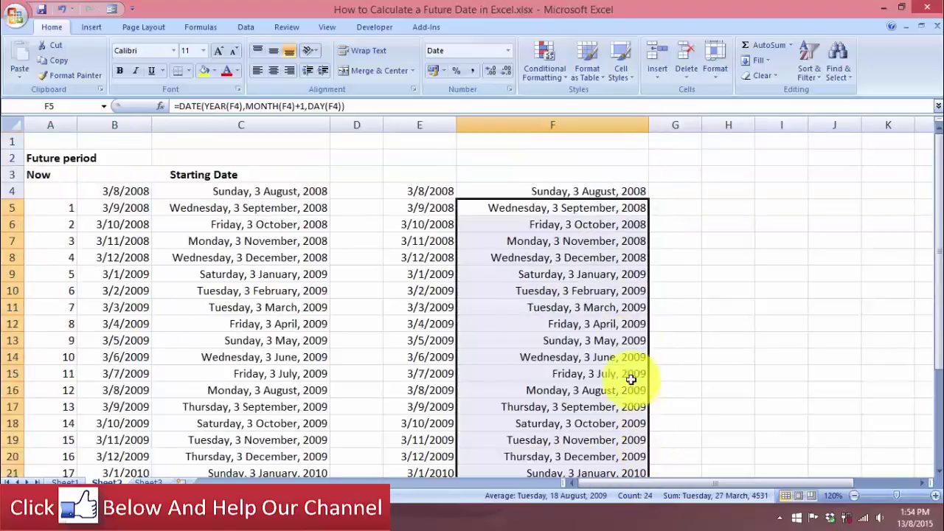
- Check the reference formula in F4 and compare the dates across row 15
left_click(693, 225)
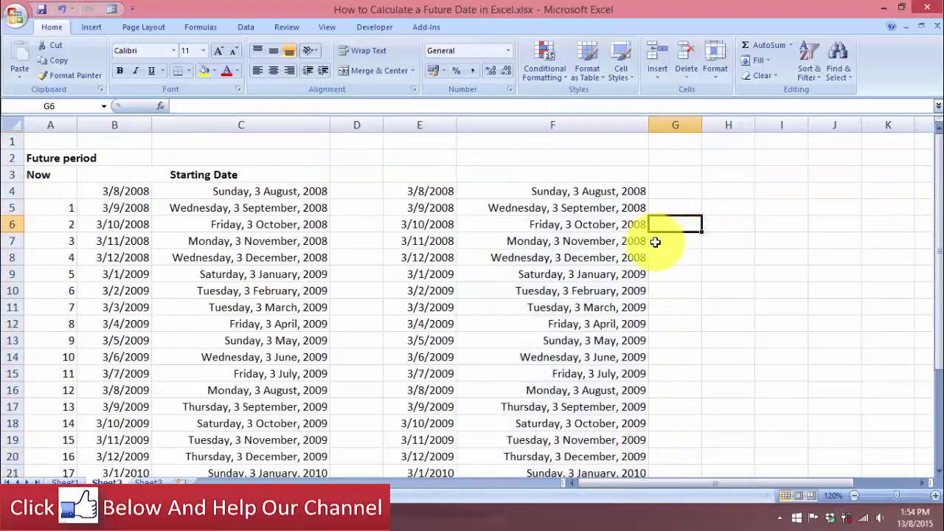
left_click(582, 192)
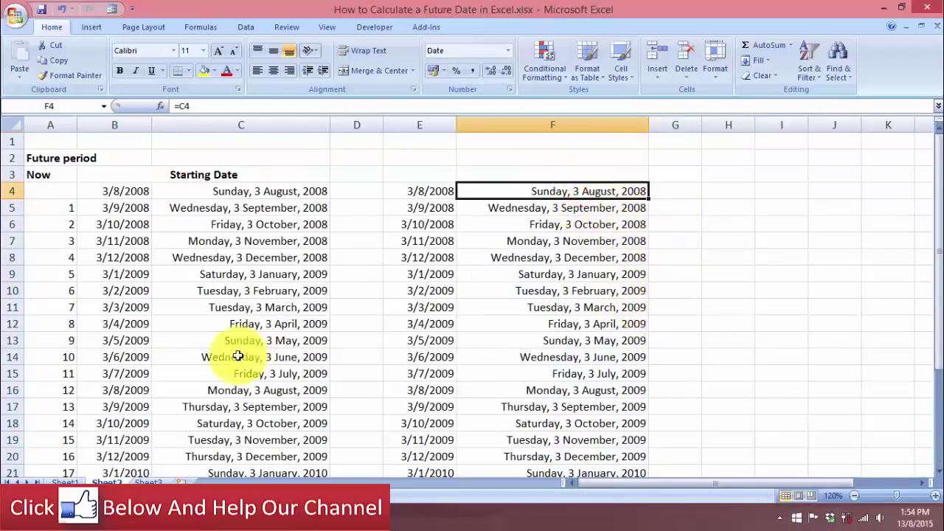
left_click(14, 374)
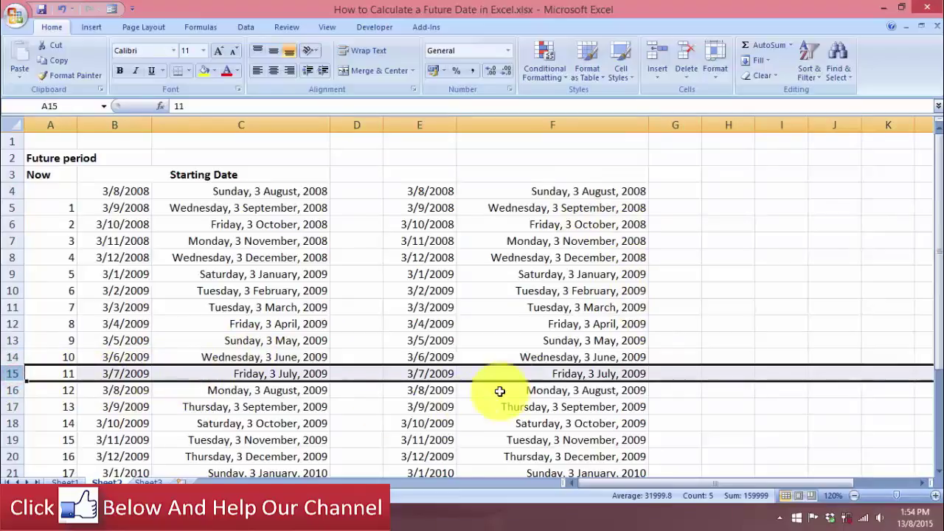